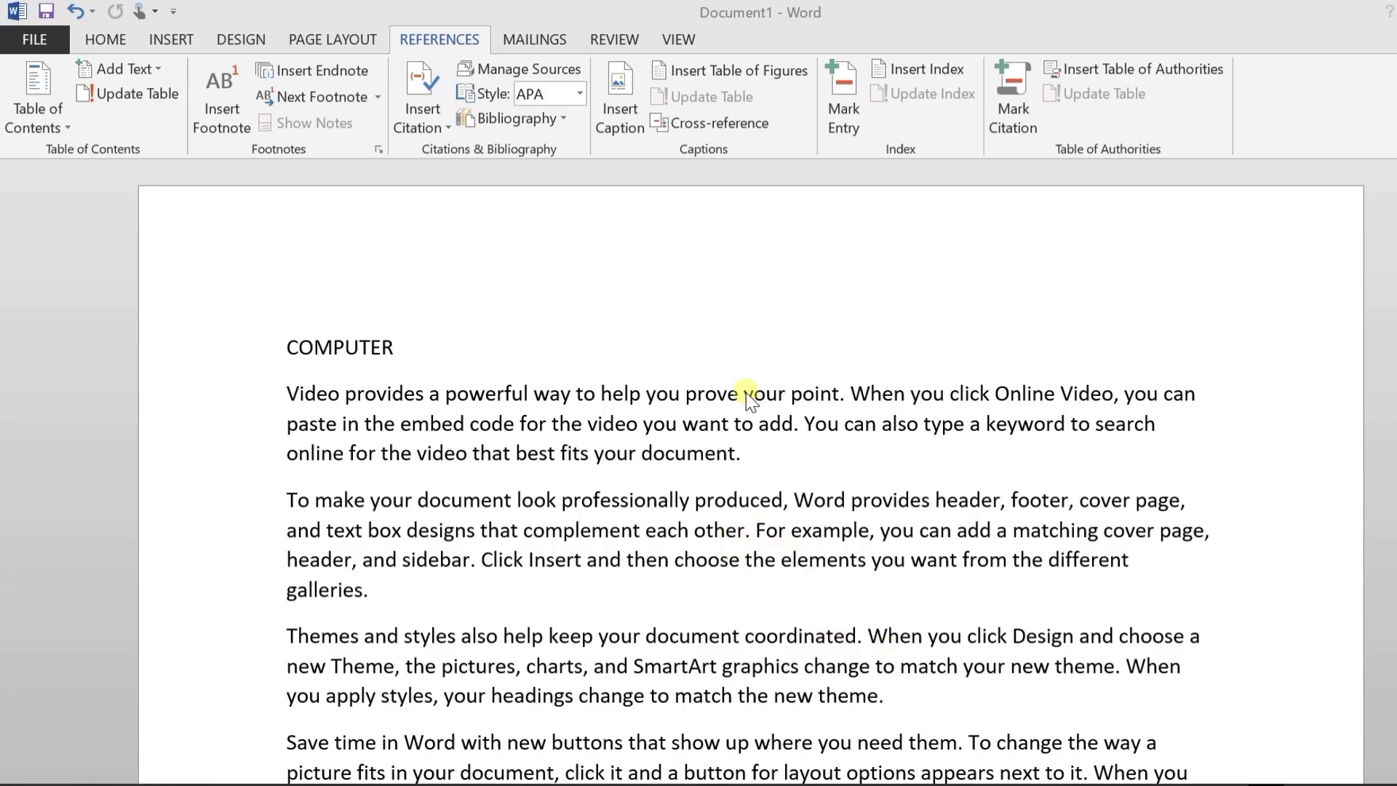
Examine the document's section titles, including COMPUTER, HARDWARE and SOFTWARE, and their body text
{"action": "scroll", "coordinate": [720, 417], "scroll_direction": "down", "scroll_amount": 8}
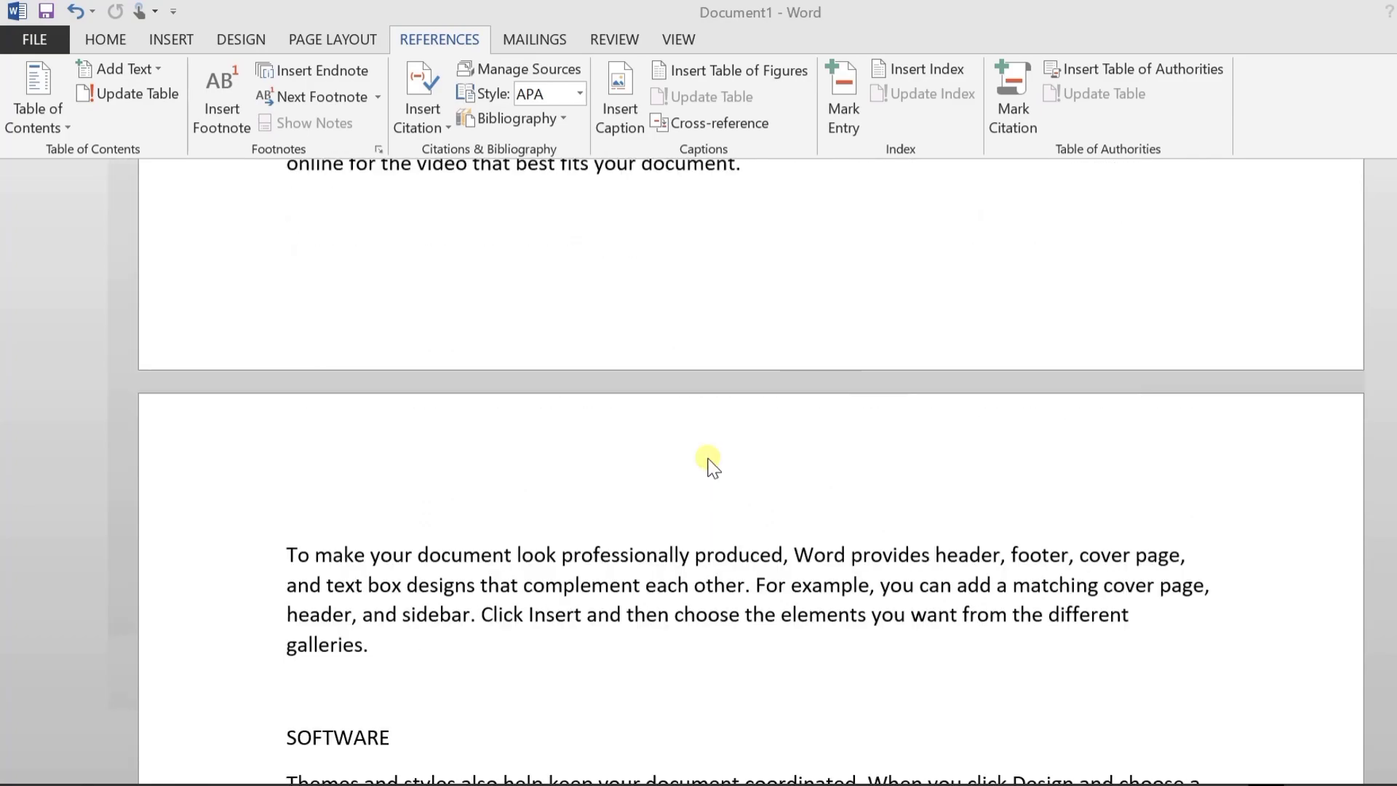
{"action": "scroll", "coordinate": [712, 466], "scroll_direction": "down", "scroll_amount": 10}
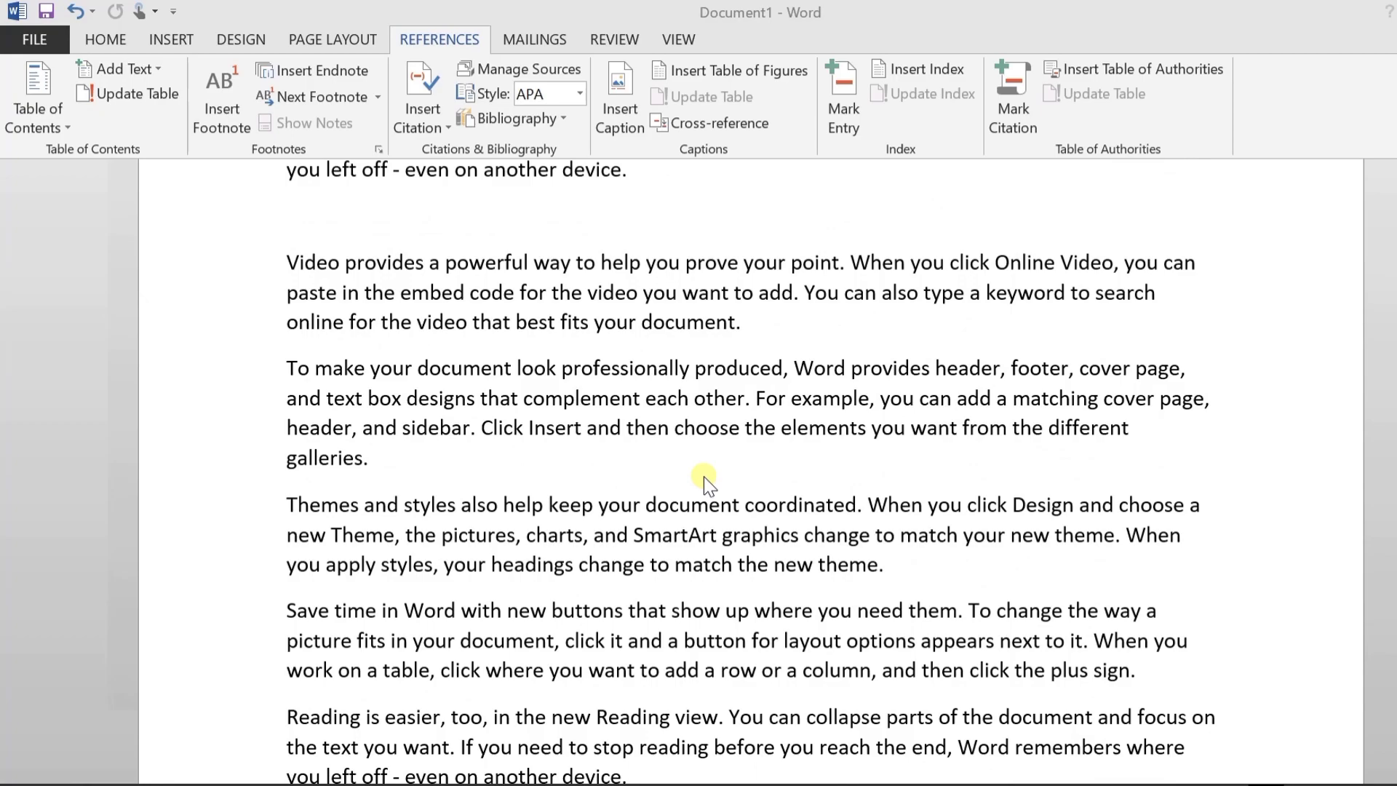
{"action": "scroll", "coordinate": [677, 497], "scroll_direction": "up", "scroll_amount": 3}
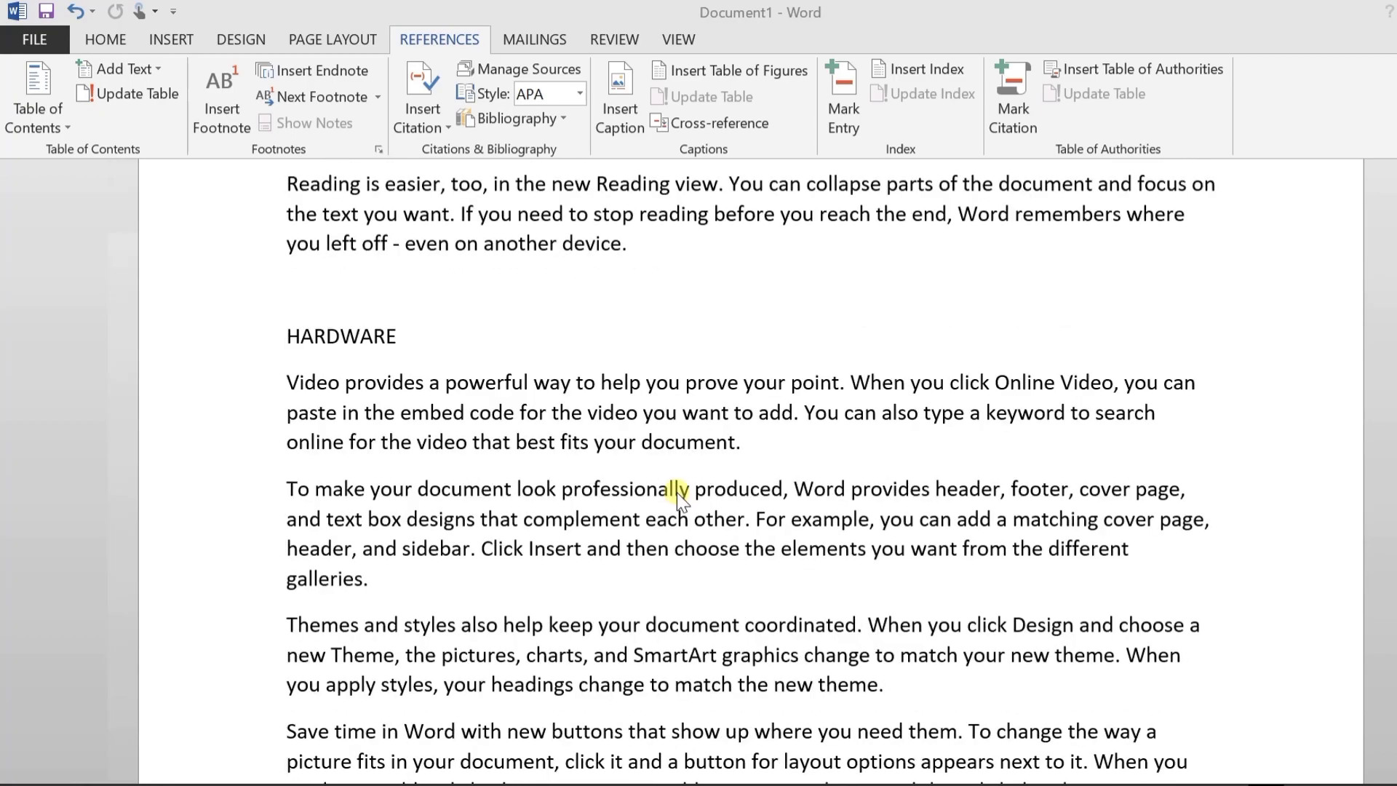
{"action": "scroll", "coordinate": [676, 492], "scroll_direction": "up", "scroll_amount": 10}
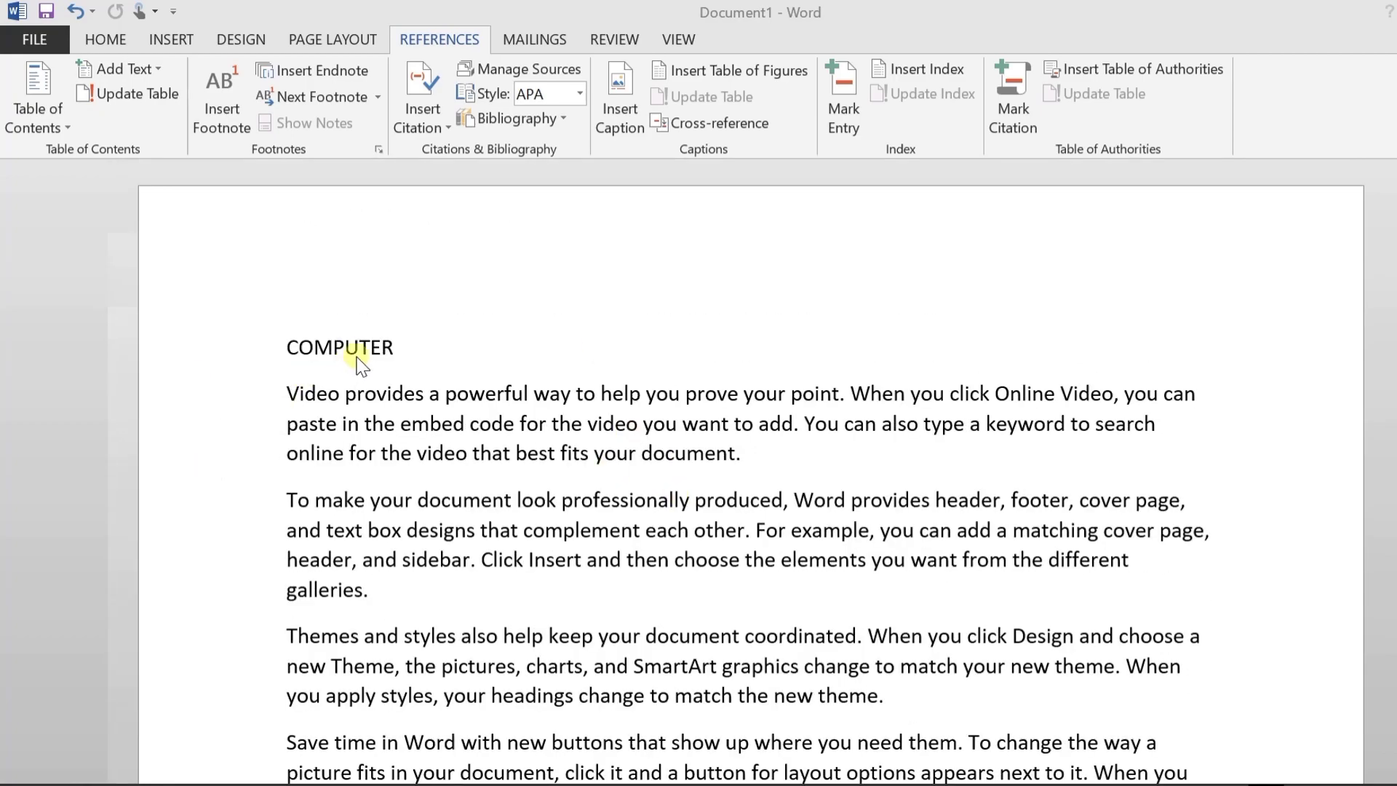
{"action": "scroll", "coordinate": [352, 339], "scroll_direction": "down", "scroll_amount": 6}
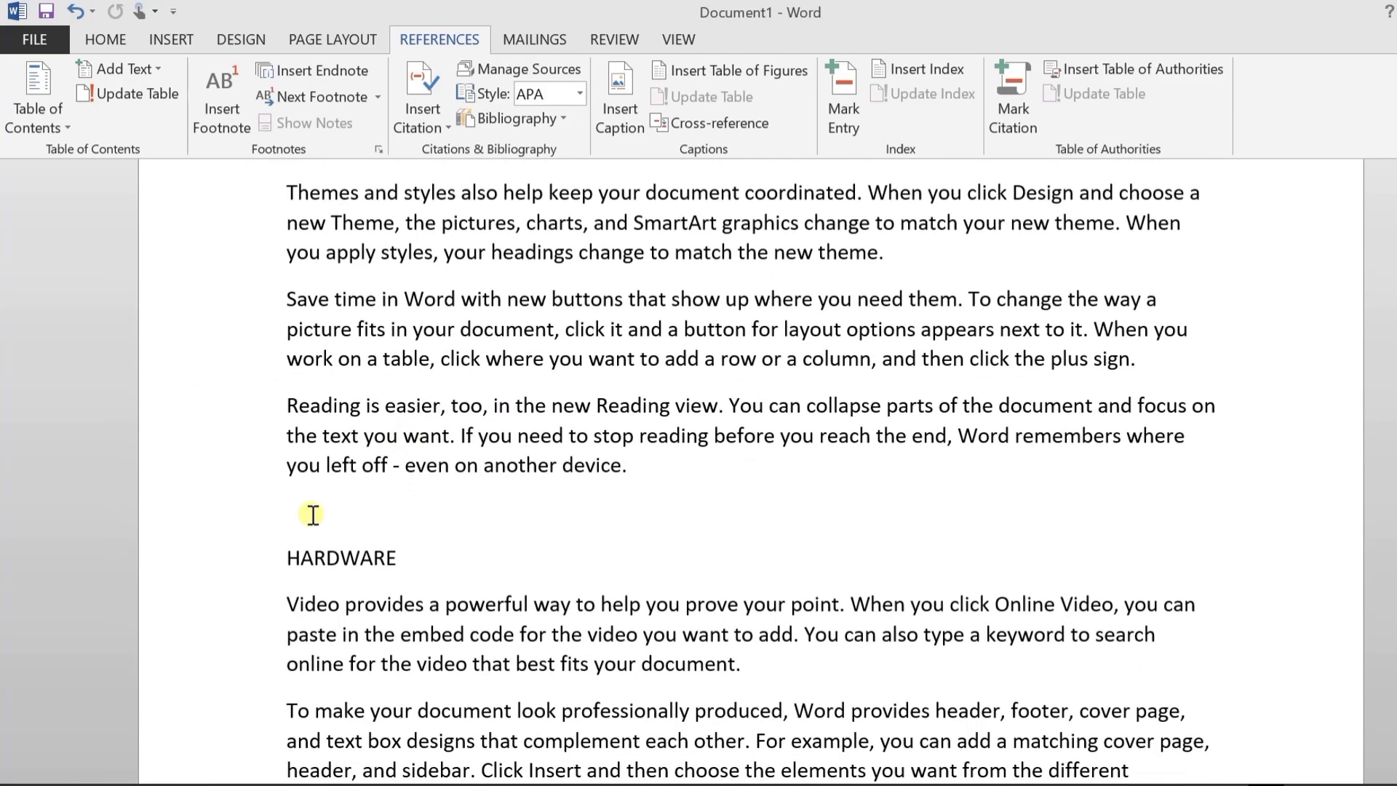
{"action": "left_click_drag", "start_coordinate": [300, 559], "coordinate": [374, 555]}
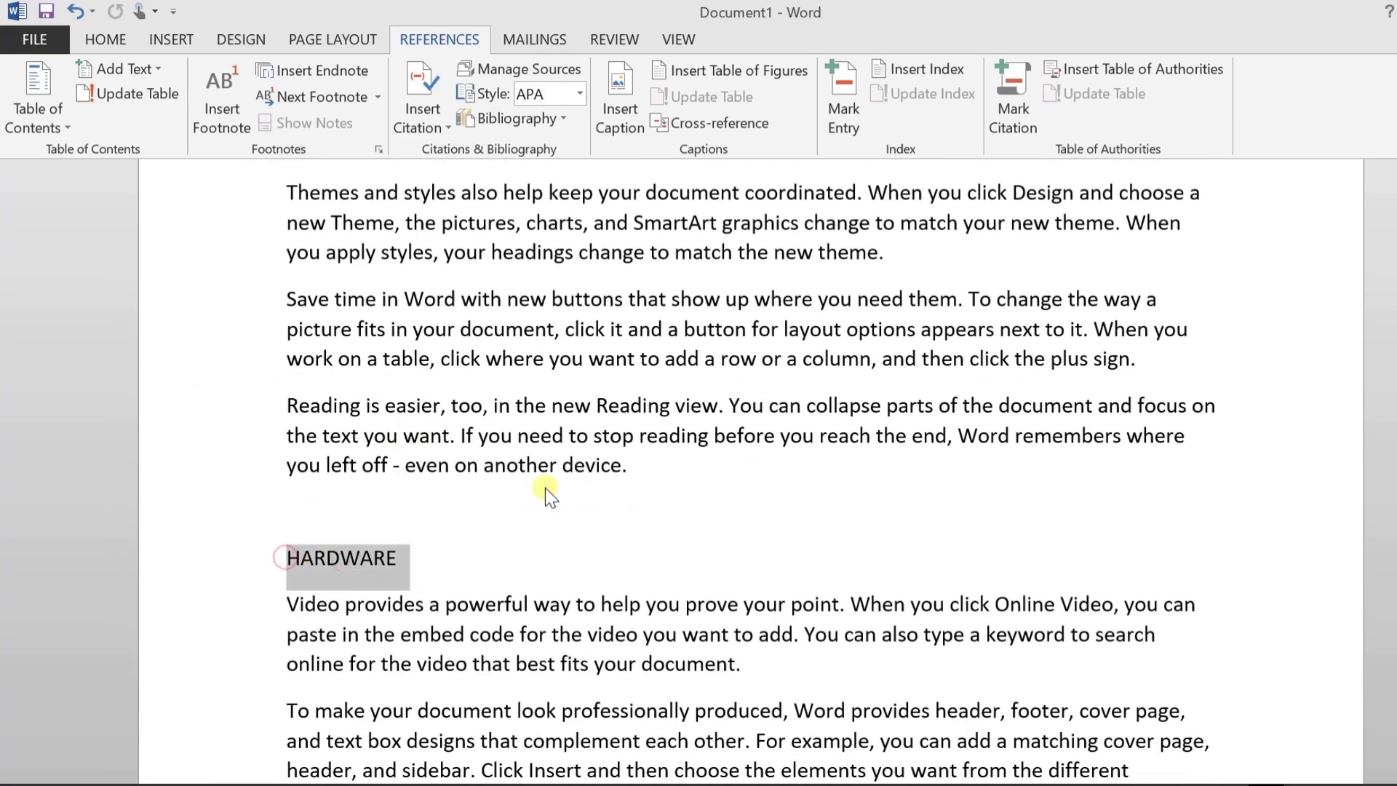
{"action": "key", "text": "Delete"}
{"action": "scroll", "coordinate": [546, 486], "scroll_direction": "down", "scroll_amount": 5}
{"action": "scroll", "coordinate": [546, 486], "scroll_direction": "down", "scroll_amount": 6}
{"action": "left_click_drag", "start_coordinate": [303, 517], "coordinate": [390, 516]}
{"action": "scroll", "coordinate": [575, 527], "scroll_direction": "up", "scroll_amount": 15}
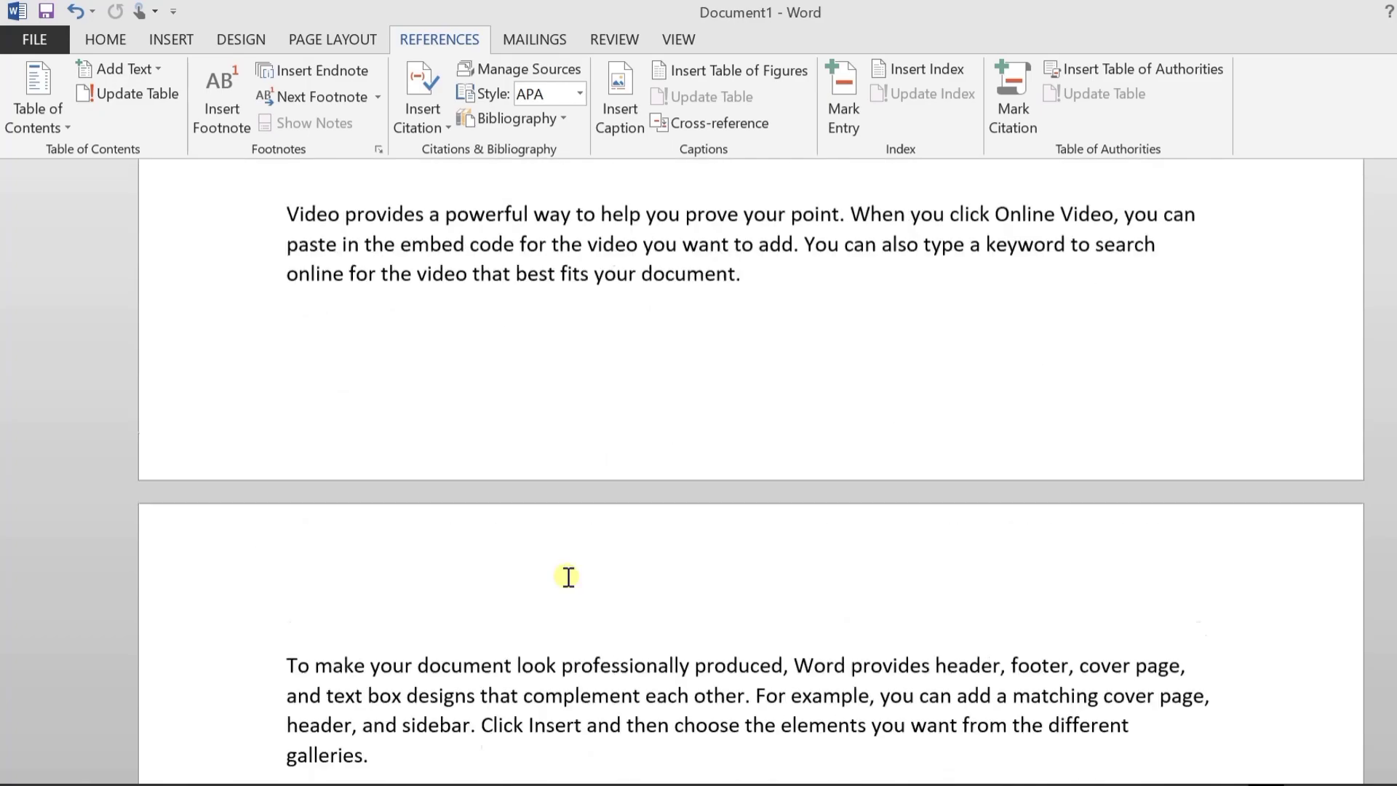
{"action": "scroll", "coordinate": [568, 577], "scroll_direction": "up", "scroll_amount": 1}
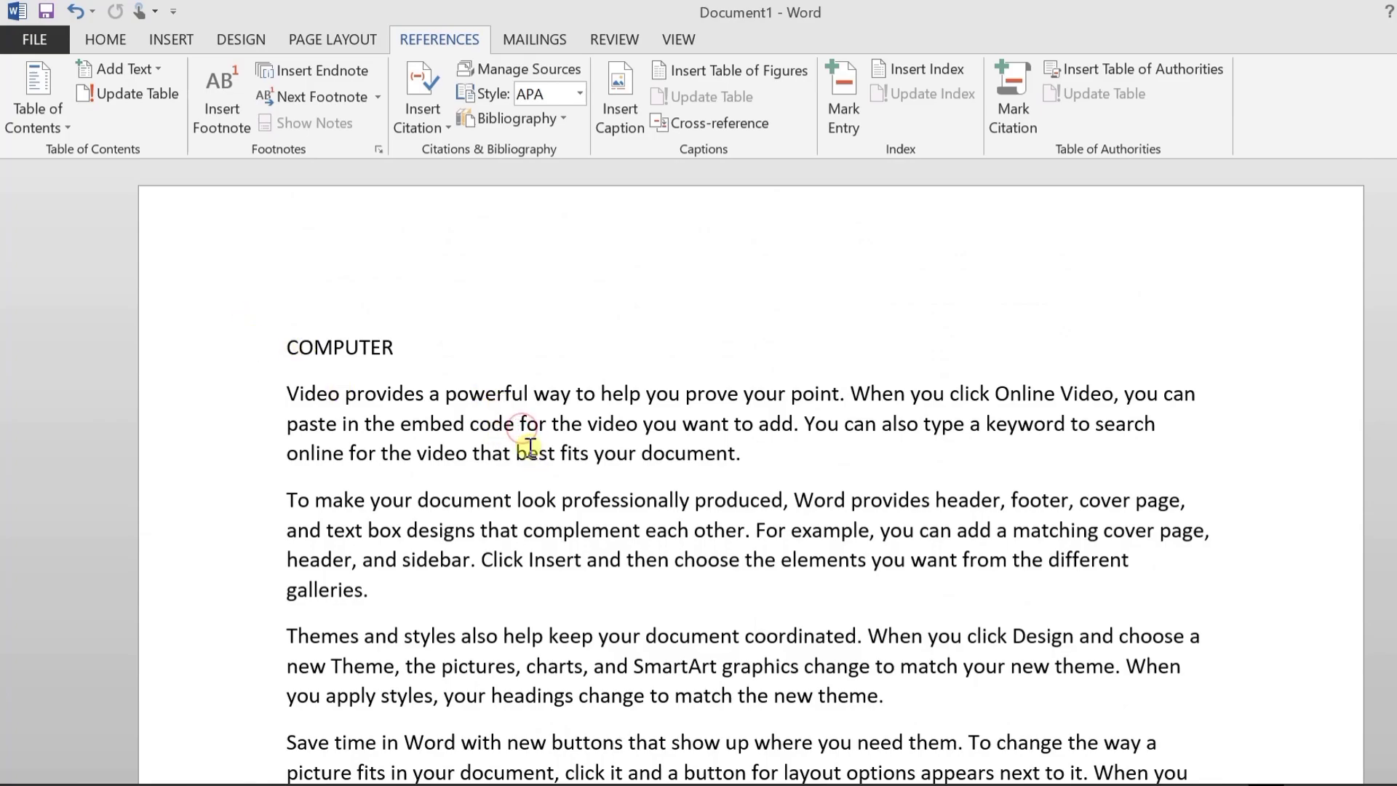
Try assigning Level 1 to the COMPUTER title with Add Text, and undo that change
{"action": "left_click", "coordinate": [346, 347]}
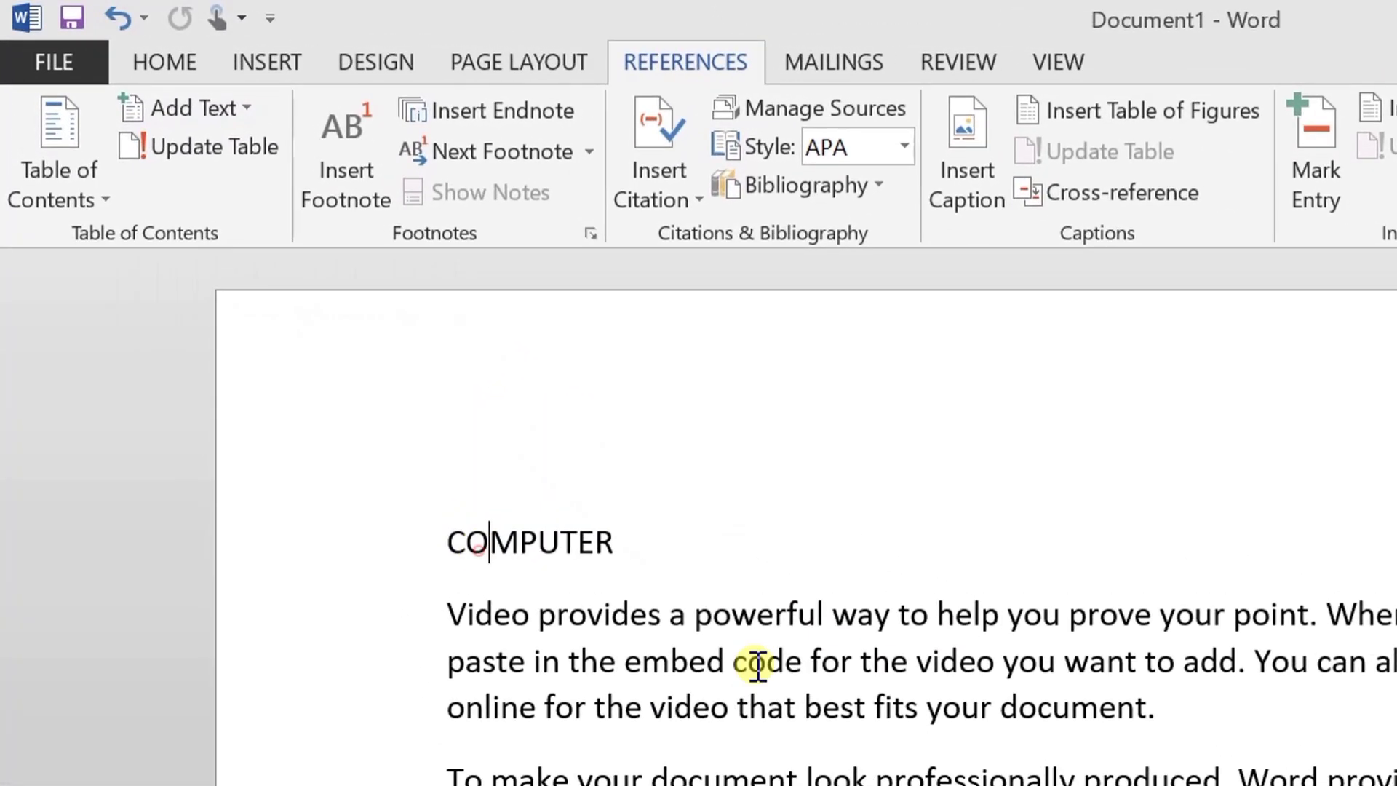
{"action": "left_click", "coordinate": [306, 355]}
{"action": "left_click_drag", "start_coordinate": [439, 542], "coordinate": [632, 543]}
{"action": "left_click", "coordinate": [537, 545]}
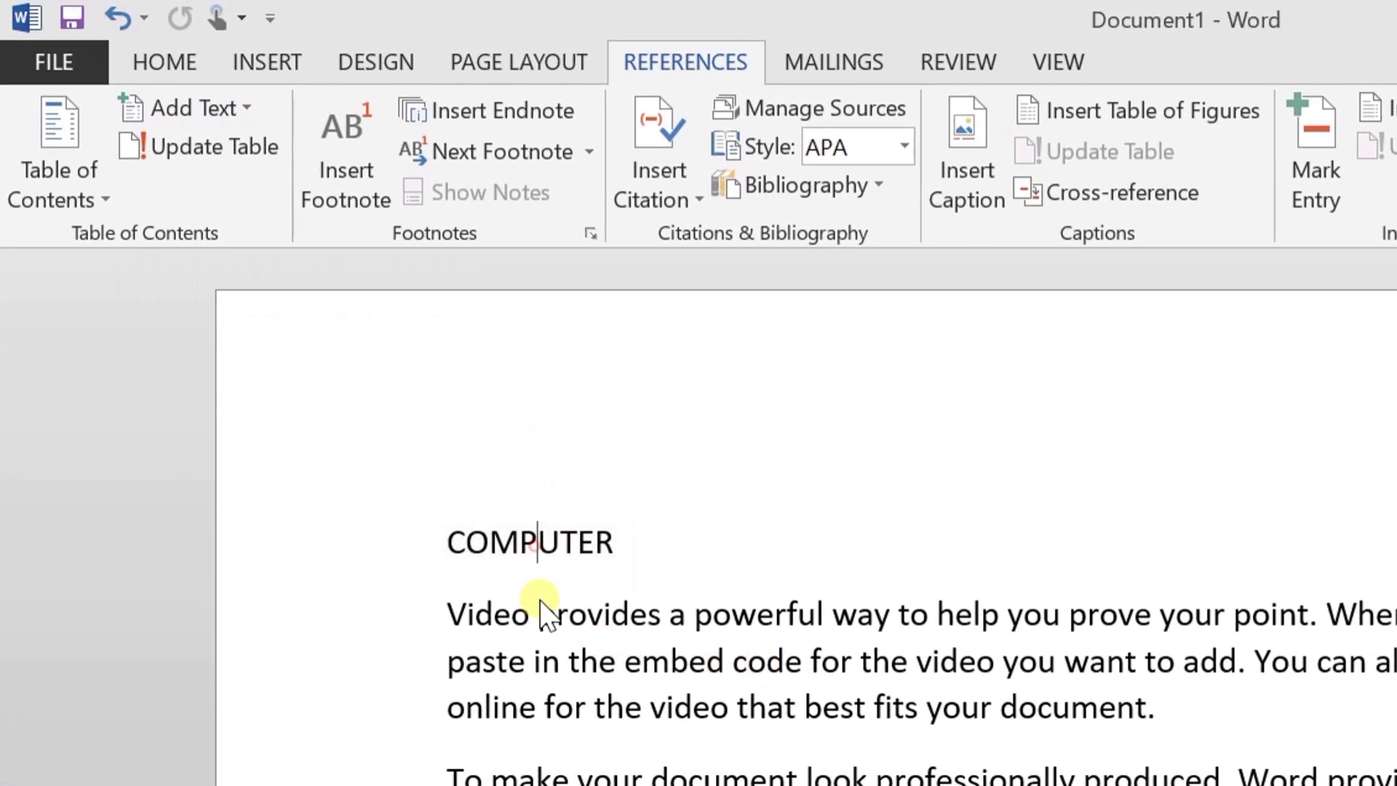
{"action": "left_click", "coordinate": [502, 542]}
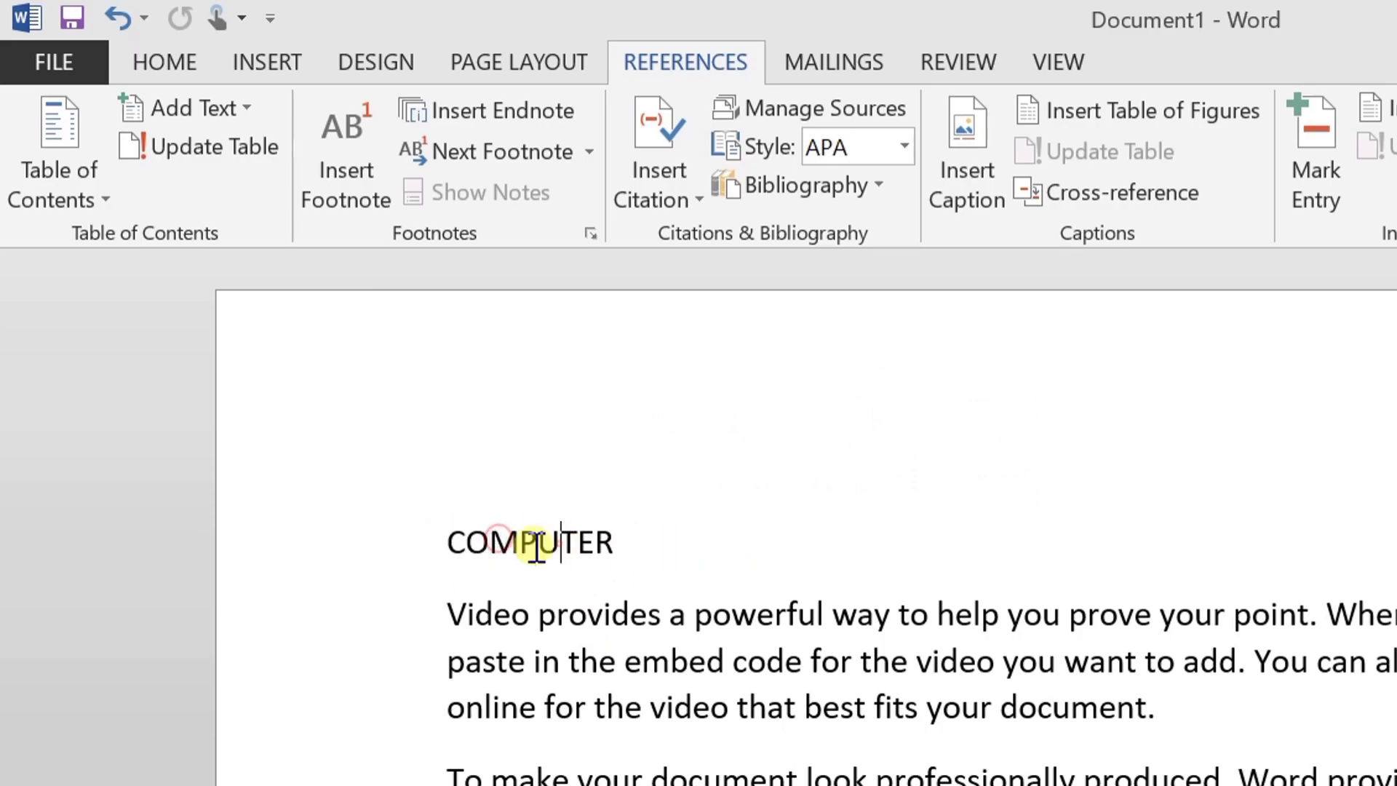
{"action": "left_click", "coordinate": [567, 544]}
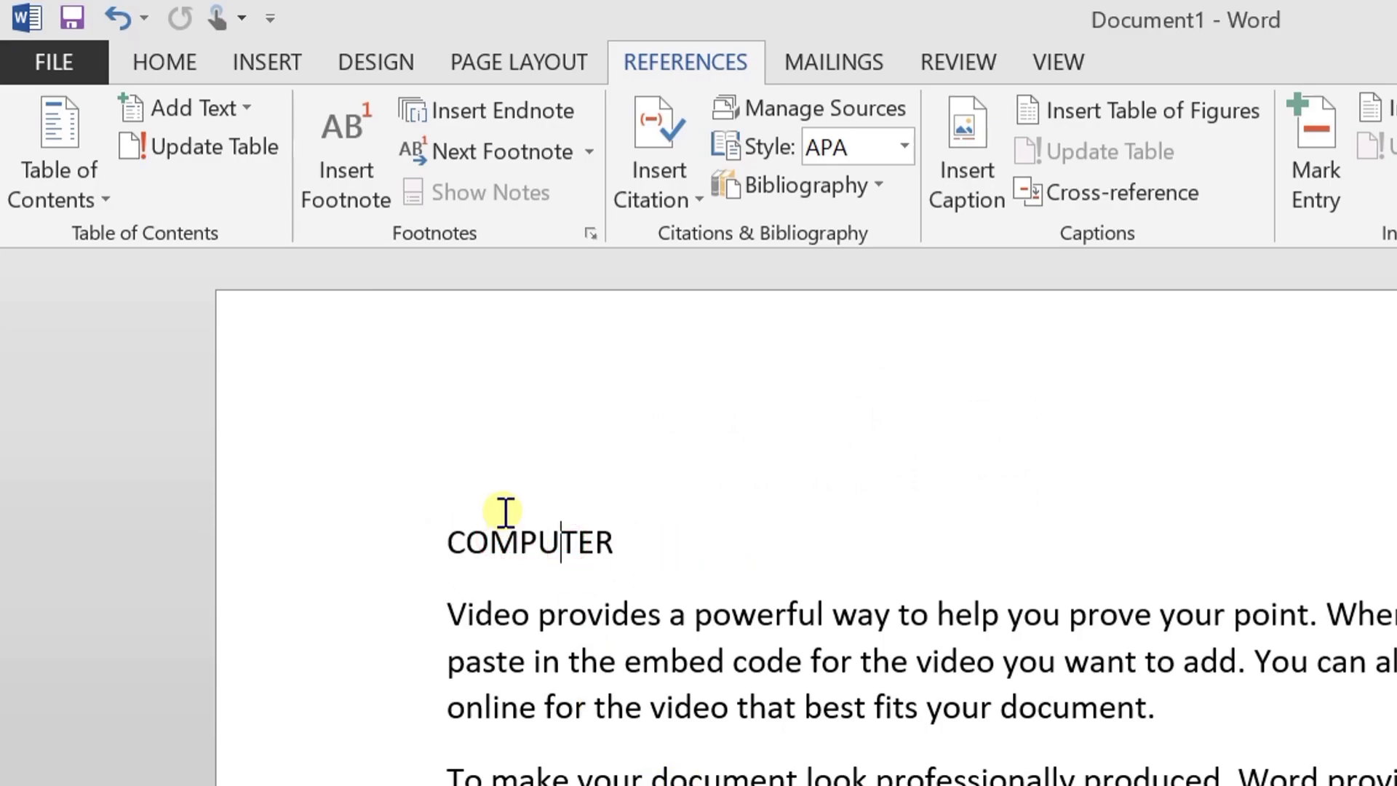
{"action": "left_click", "coordinate": [490, 542]}
{"action": "left_click", "coordinate": [489, 538]}
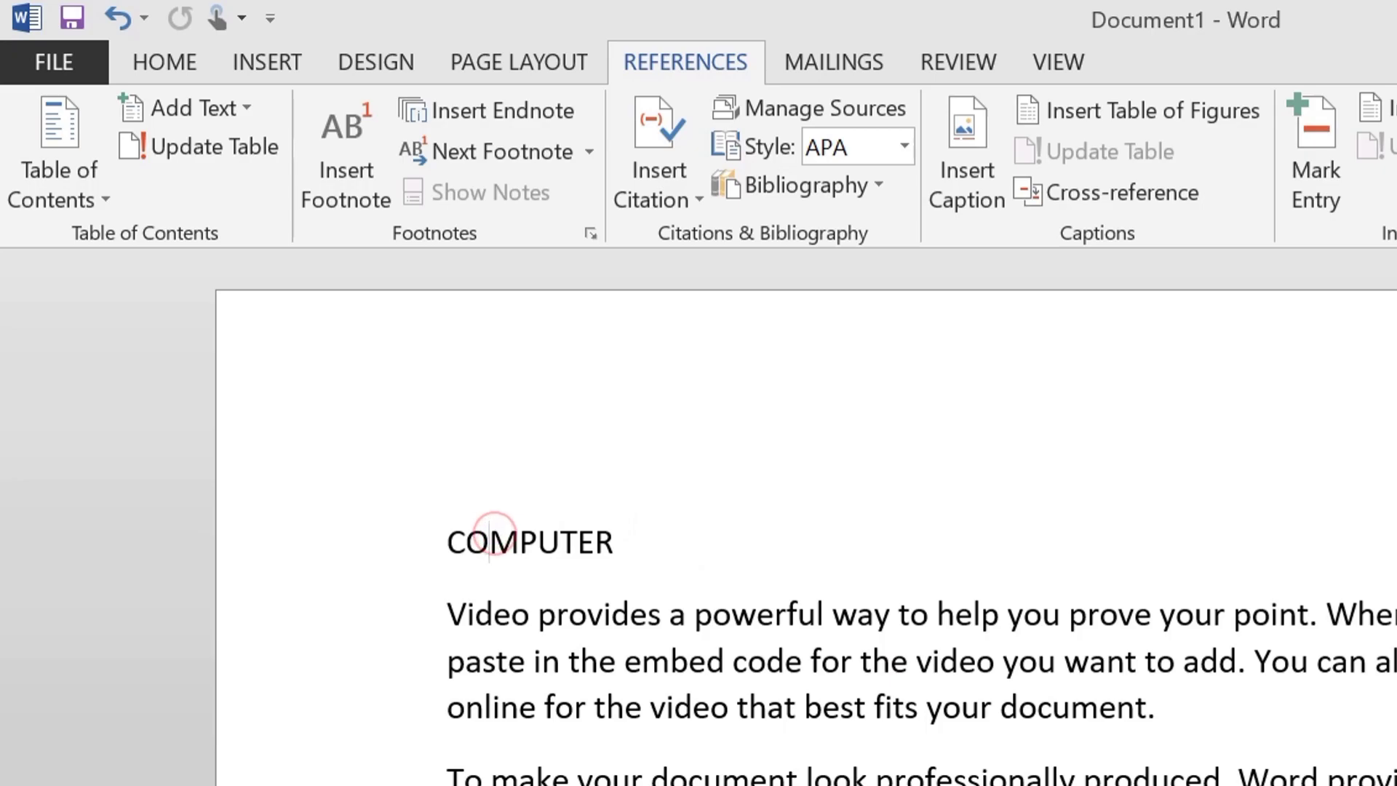
{"action": "left_click", "coordinate": [228, 110]}
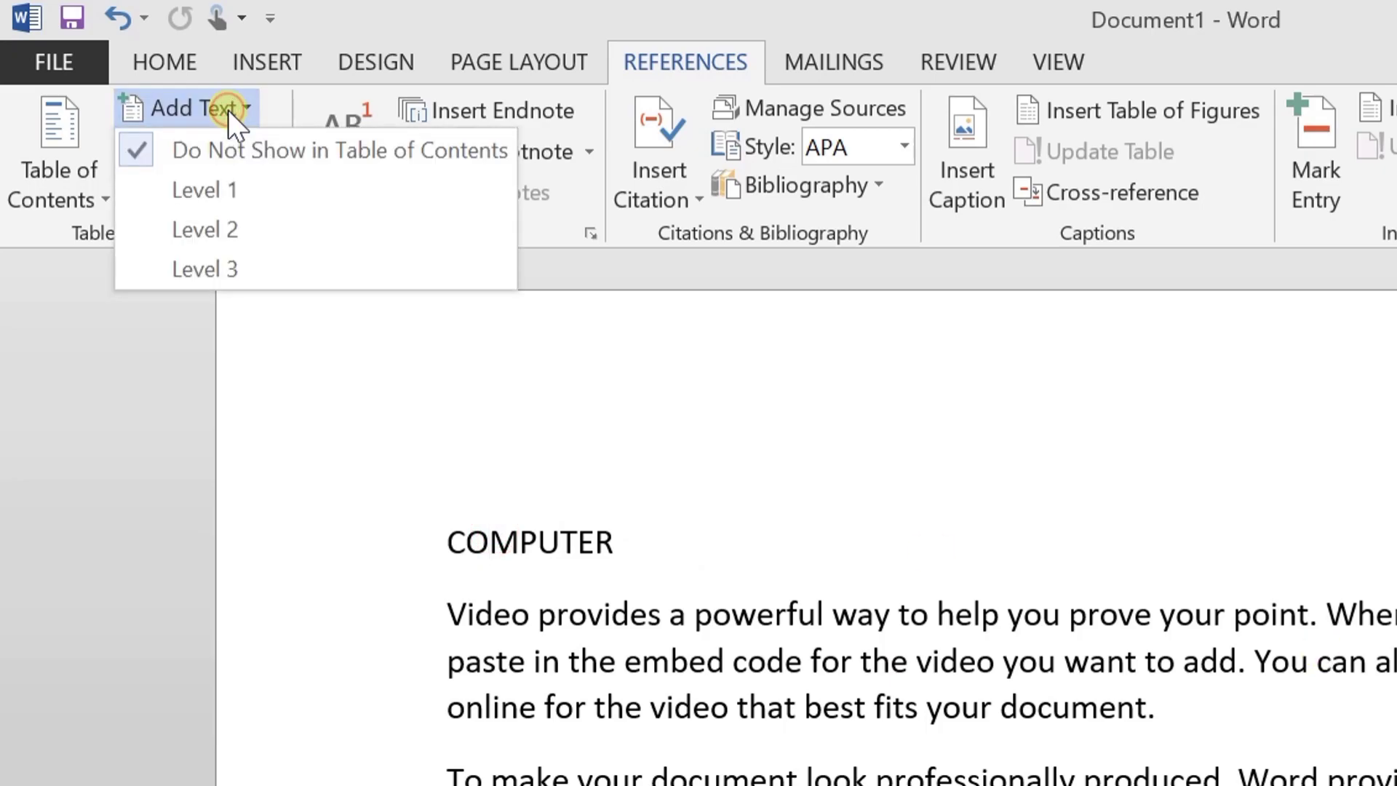
{"action": "left_click", "coordinate": [224, 190]}
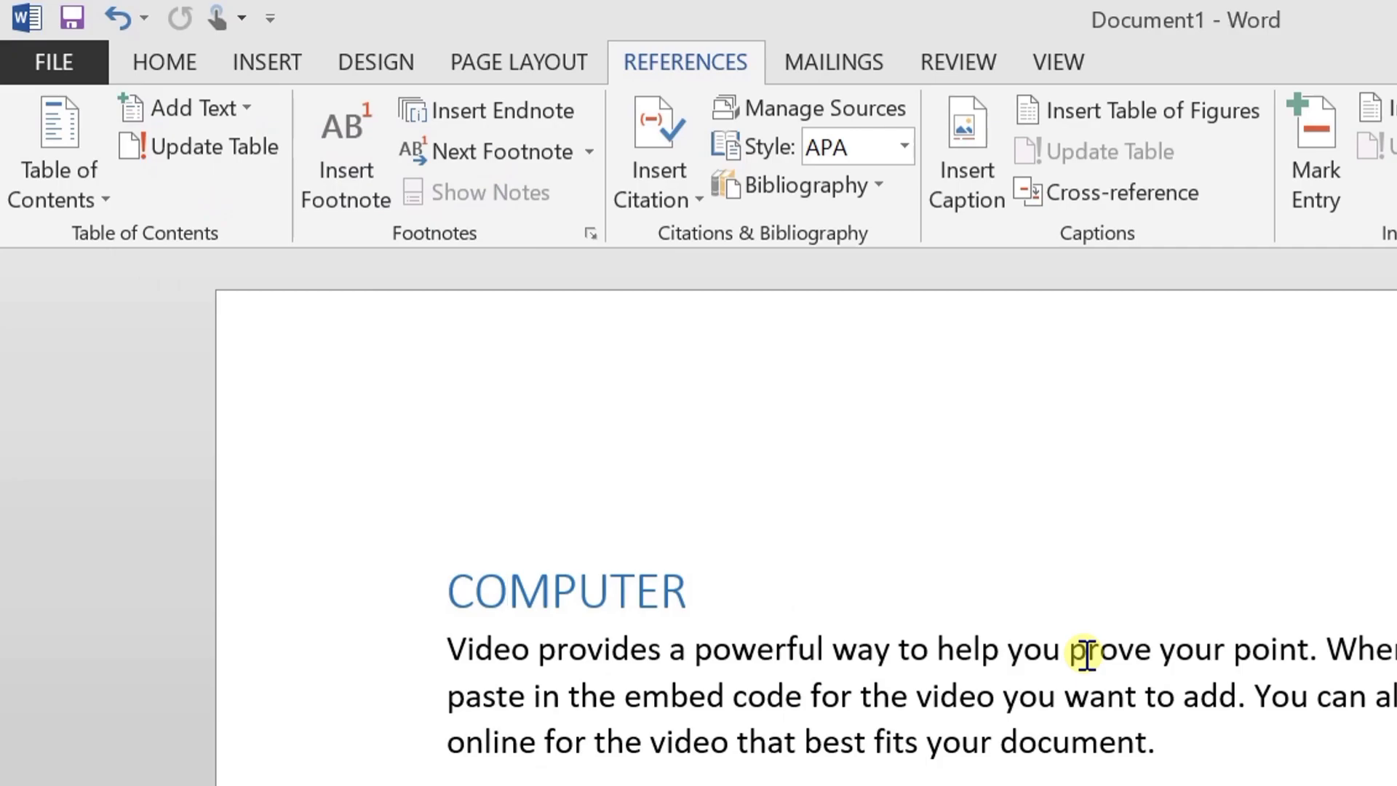
{"action": "key", "text": "ctrl+z"}
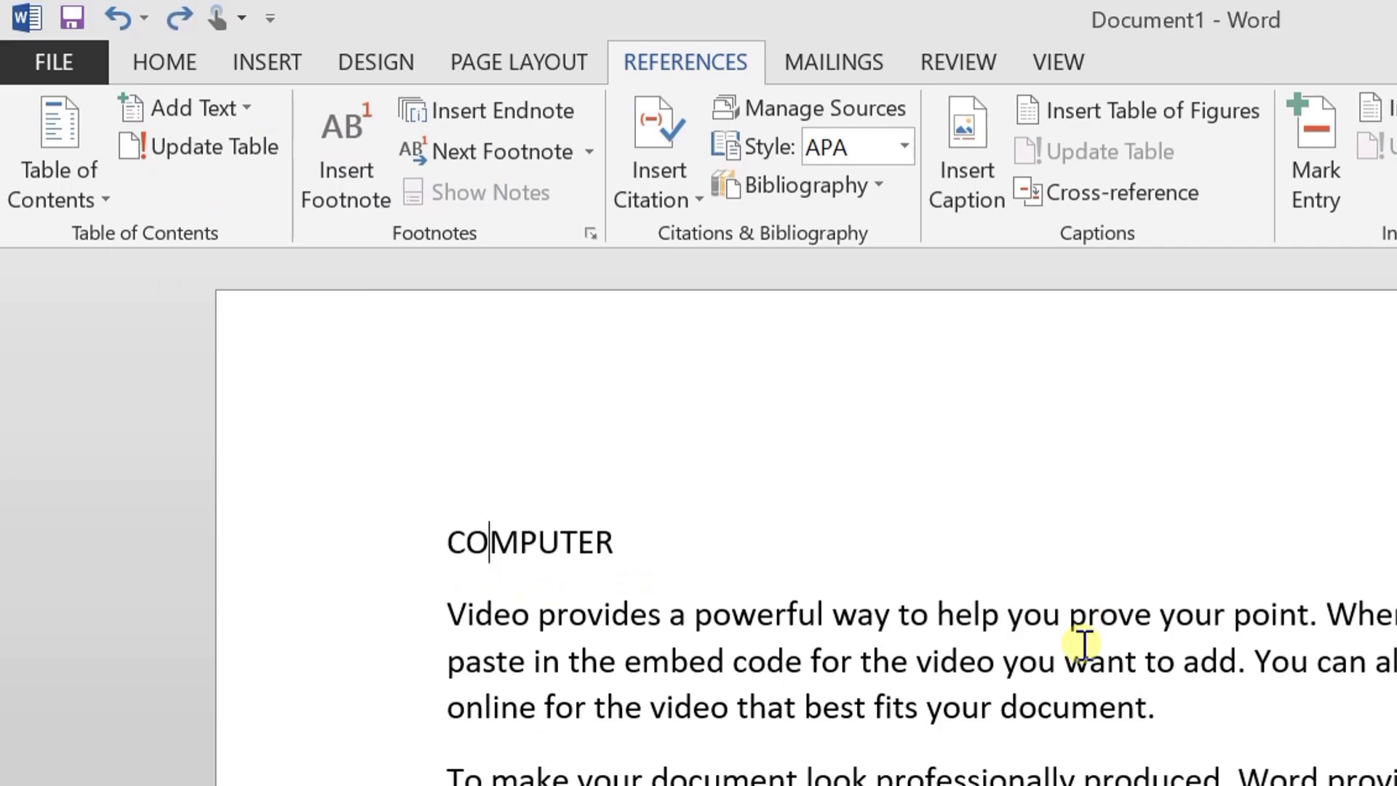
Apply the Heading 1 style to the COMPUTER title and check its table of contents level
{"action": "left_click", "coordinate": [166, 67]}
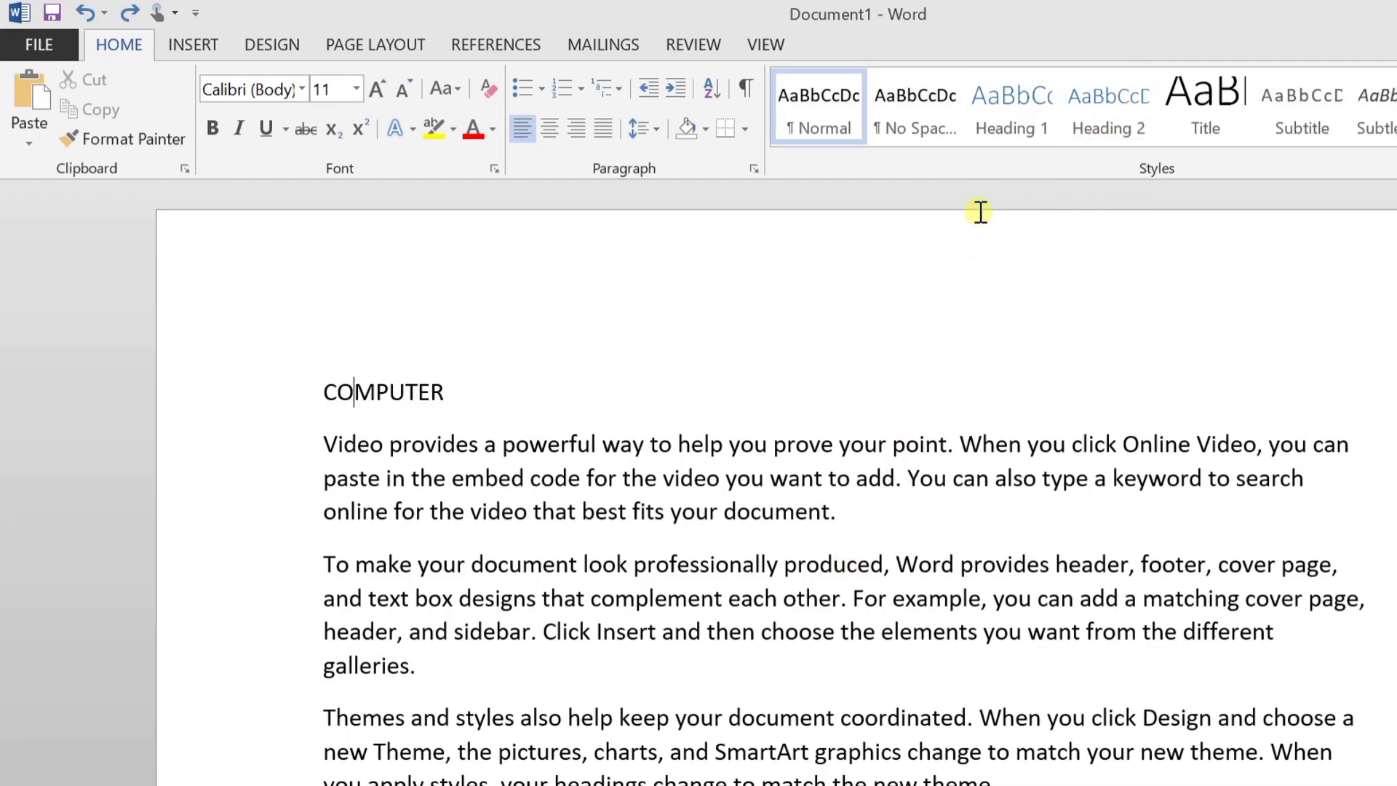
{"action": "left_click", "coordinate": [1018, 116]}
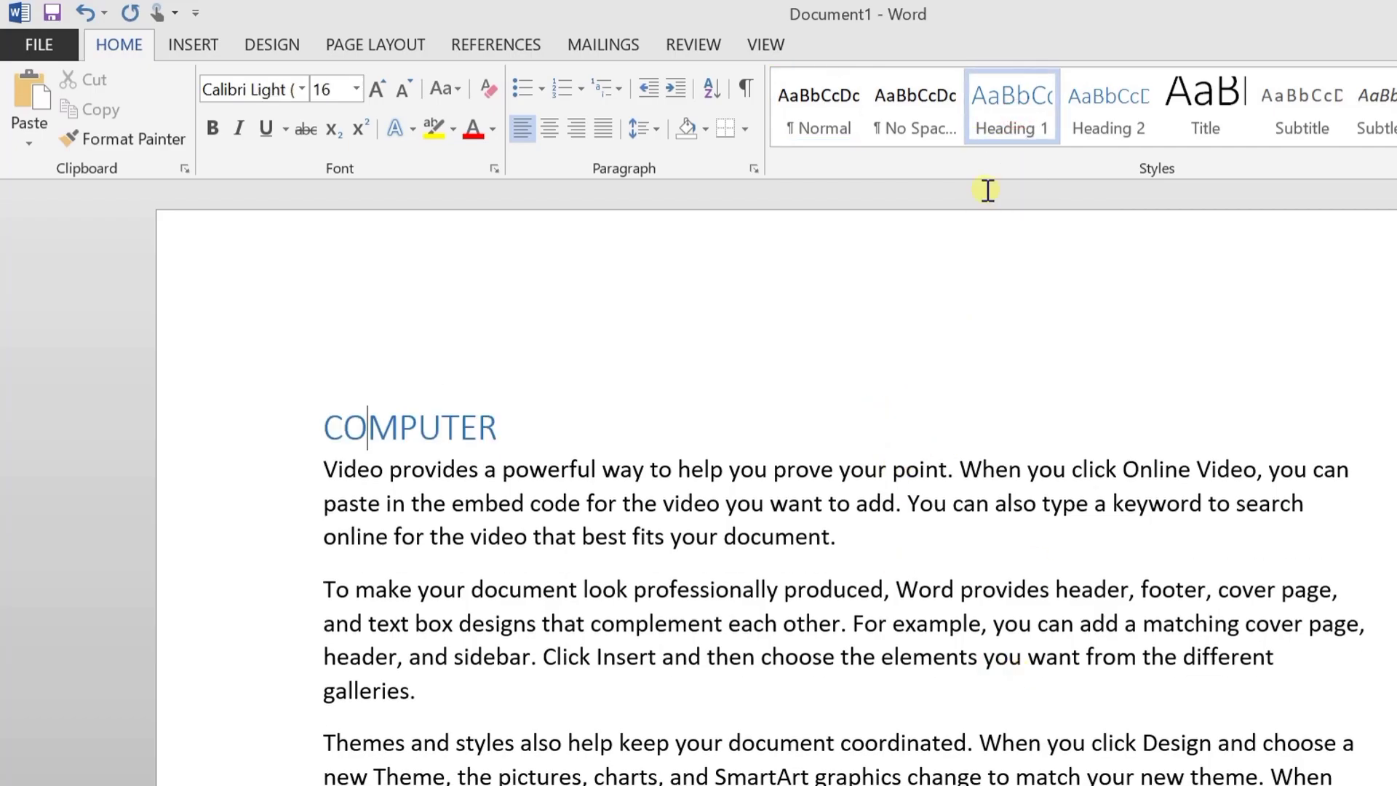
{"action": "left_click", "coordinate": [491, 45]}
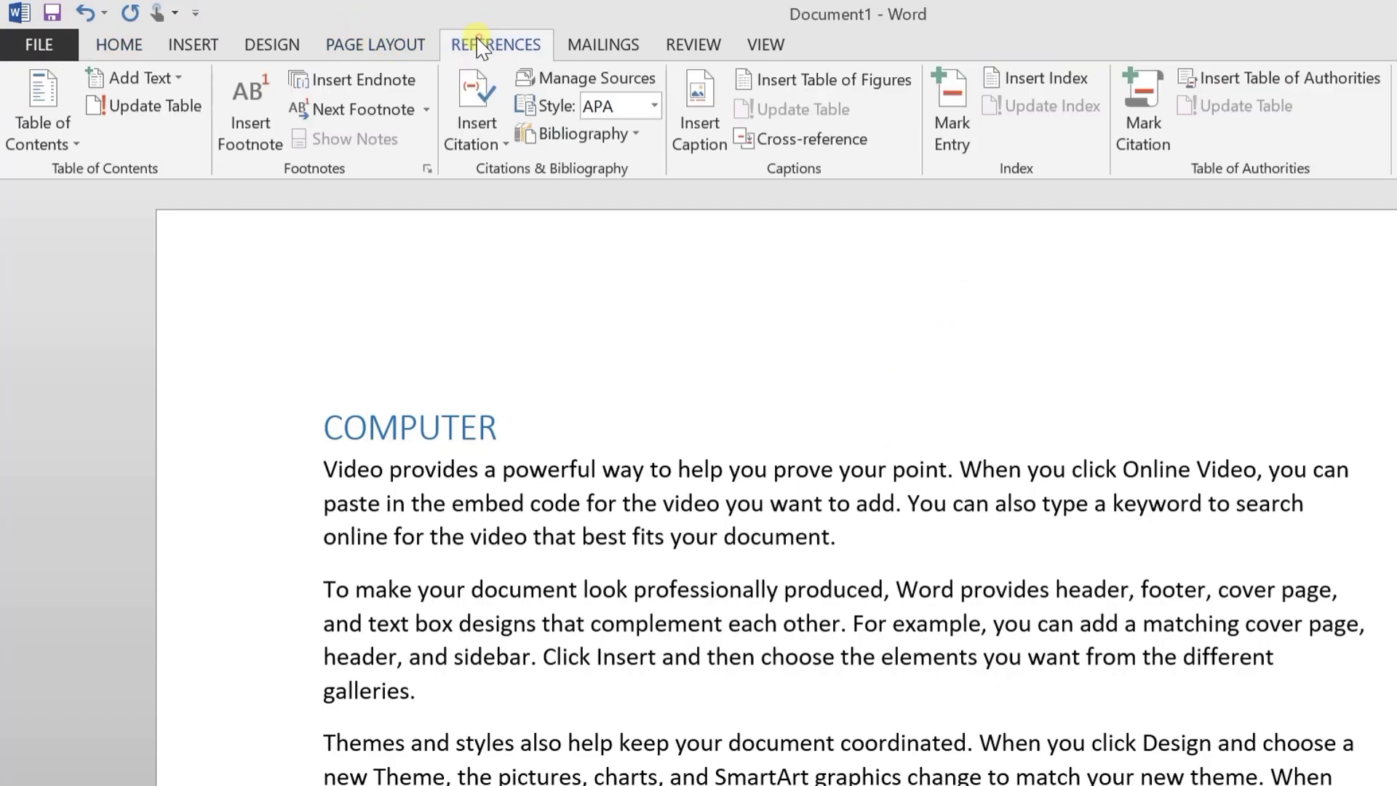
{"action": "left_click", "coordinate": [173, 80]}
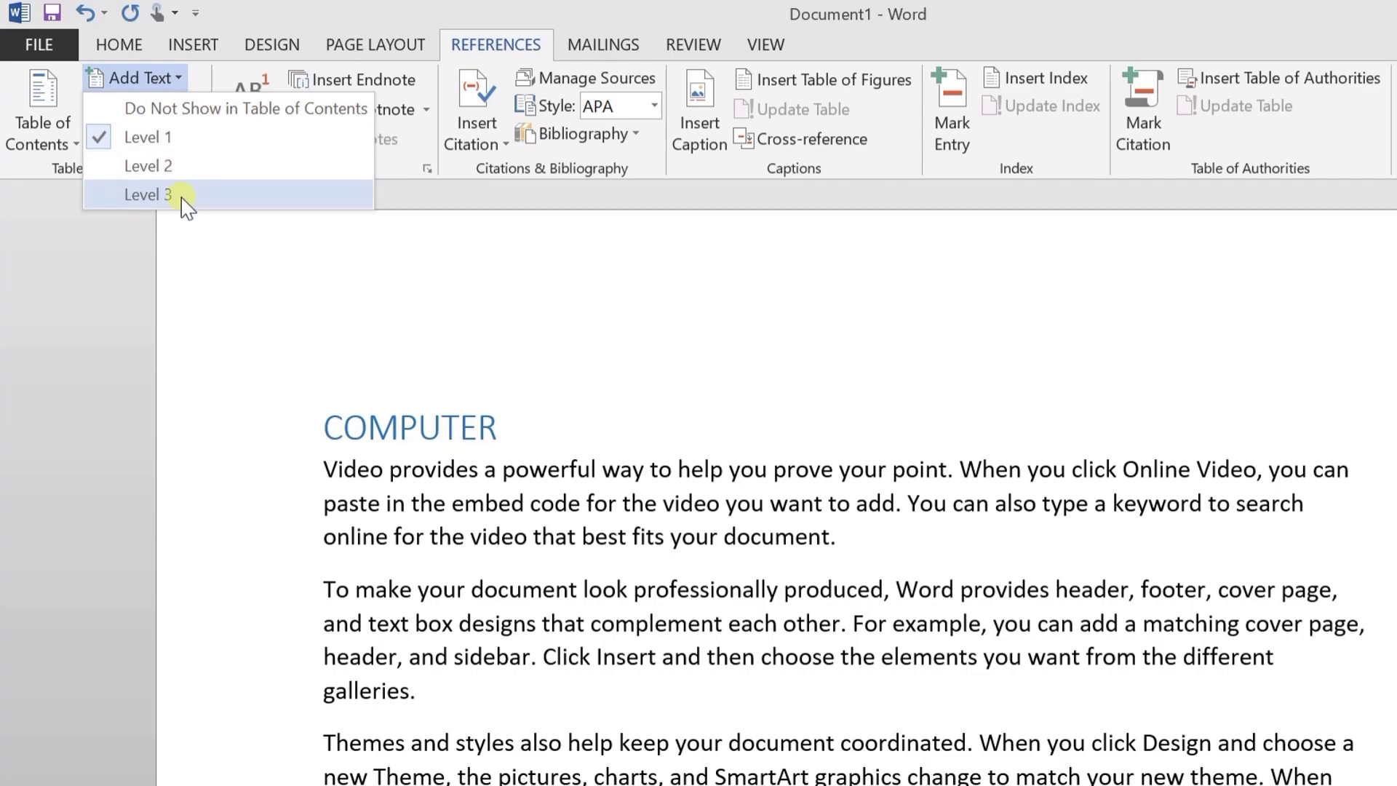
{"action": "left_click", "coordinate": [533, 430]}
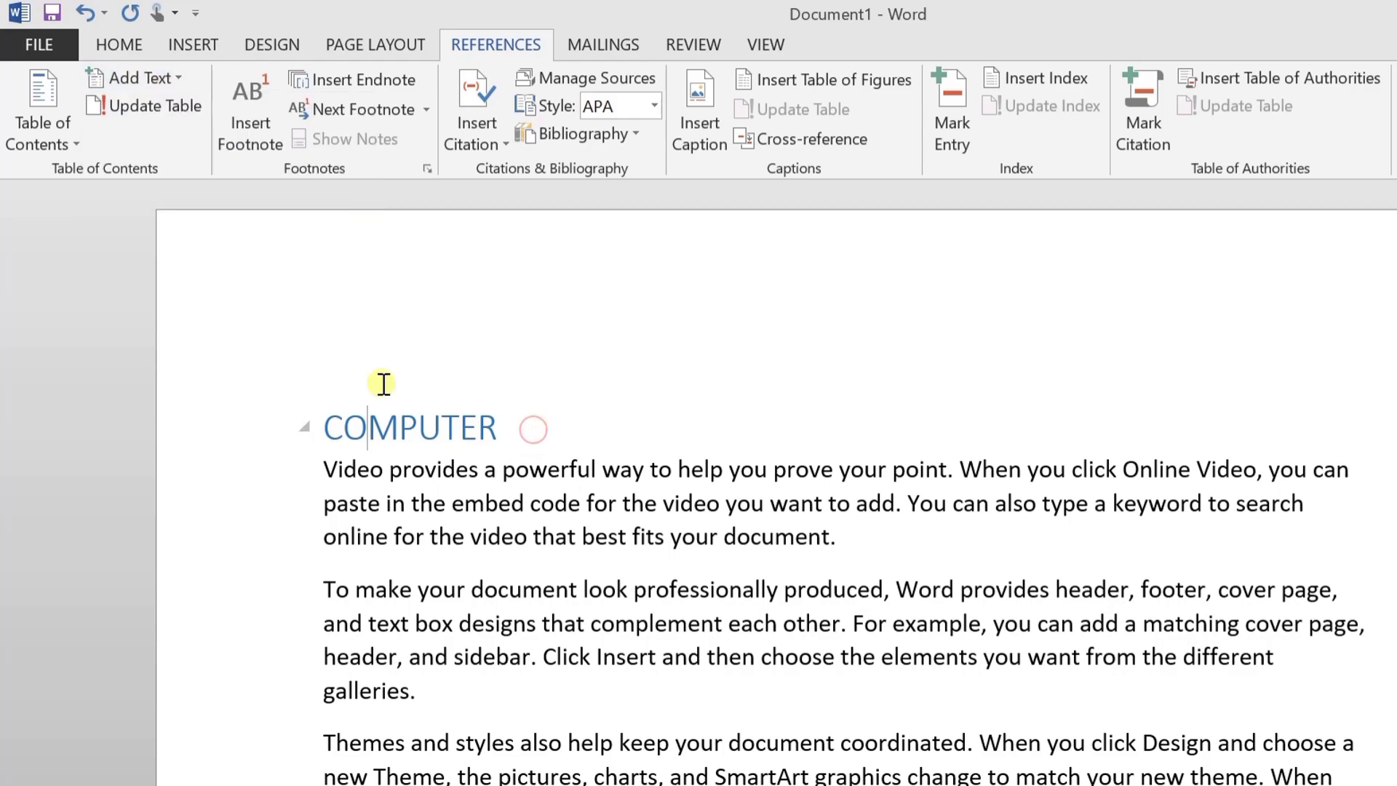
Assign table of contents Level 2 to the HARDWARE and SOFTWARE titles with Add Text
{"action": "scroll", "coordinate": [575, 405], "scroll_direction": "down", "scroll_amount": 8}
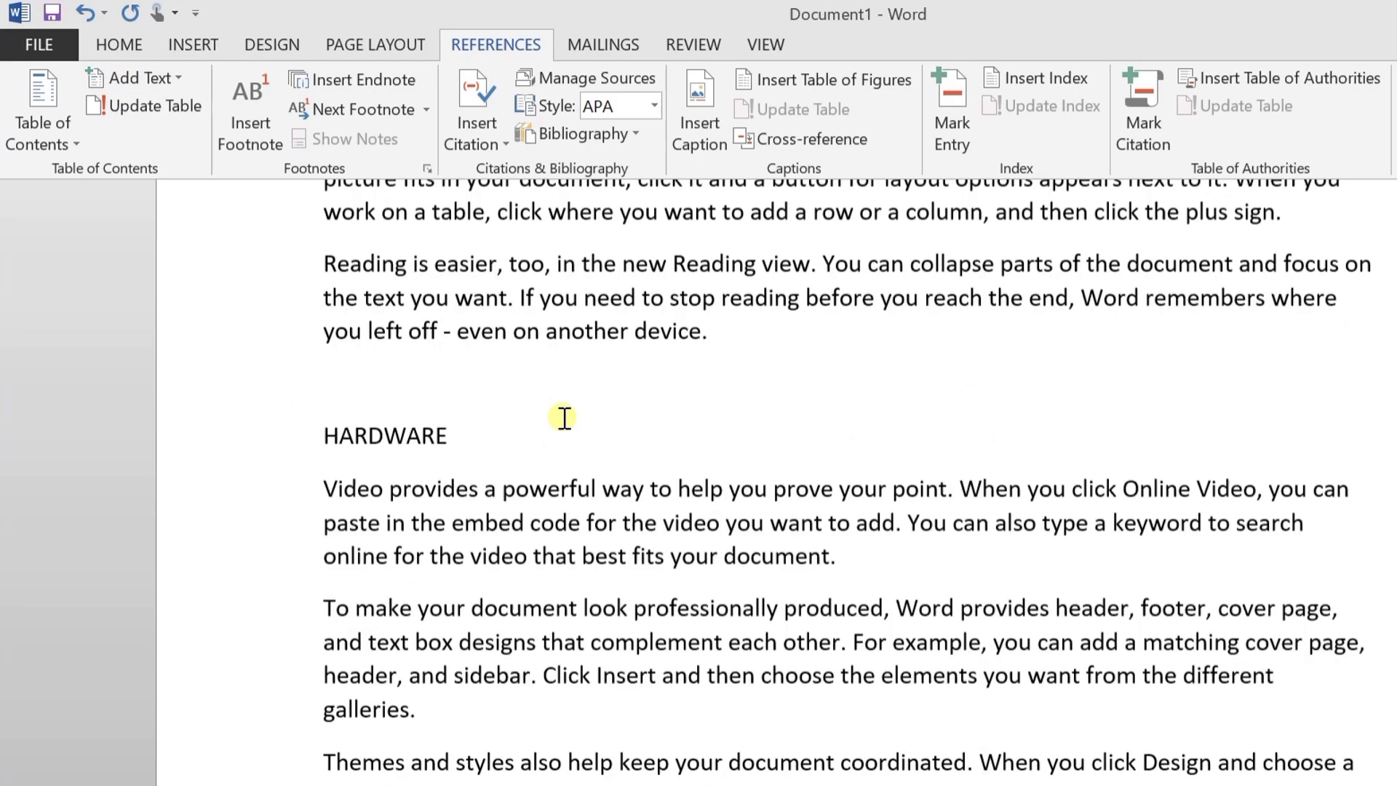
{"action": "left_click", "coordinate": [363, 402]}
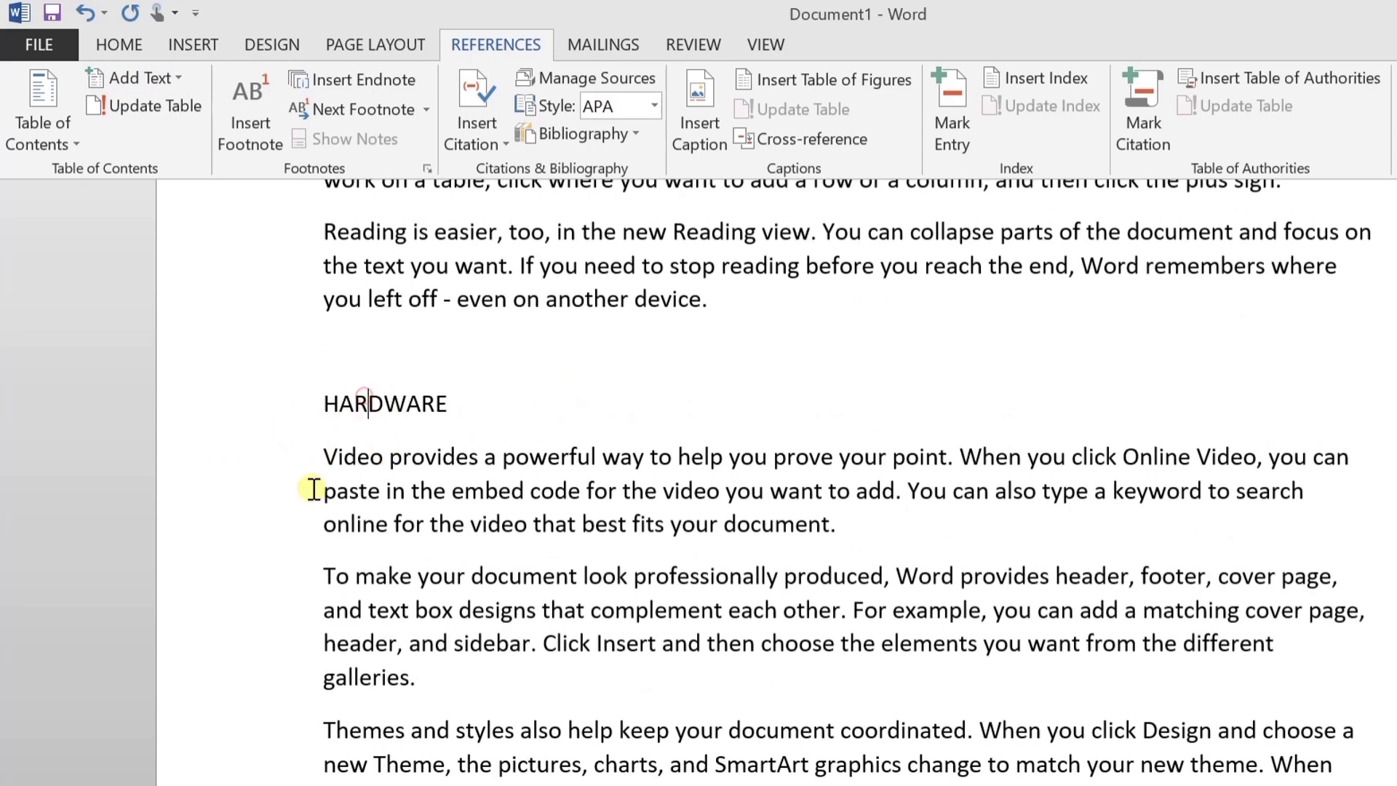
{"action": "left_click", "coordinate": [138, 78]}
{"action": "left_click", "coordinate": [169, 166]}
{"action": "scroll", "coordinate": [433, 355], "scroll_direction": "down", "scroll_amount": 15}
{"action": "left_click", "coordinate": [362, 248]}
{"action": "left_click", "coordinate": [138, 78]}
{"action": "left_click", "coordinate": [174, 165]}
Assign table of contents Level 1 to the OUTPUT DEVICES title with Add Text
{"action": "scroll", "coordinate": [625, 374], "scroll_direction": "down", "scroll_amount": 5}
{"action": "scroll", "coordinate": [625, 375], "scroll_direction": "down", "scroll_amount": 6}
{"action": "left_click", "coordinate": [427, 486]}
{"action": "left_click", "coordinate": [138, 78]}
{"action": "left_click", "coordinate": [171, 167]}
{"action": "scroll", "coordinate": [695, 440], "scroll_direction": "down", "scroll_amount": 3}
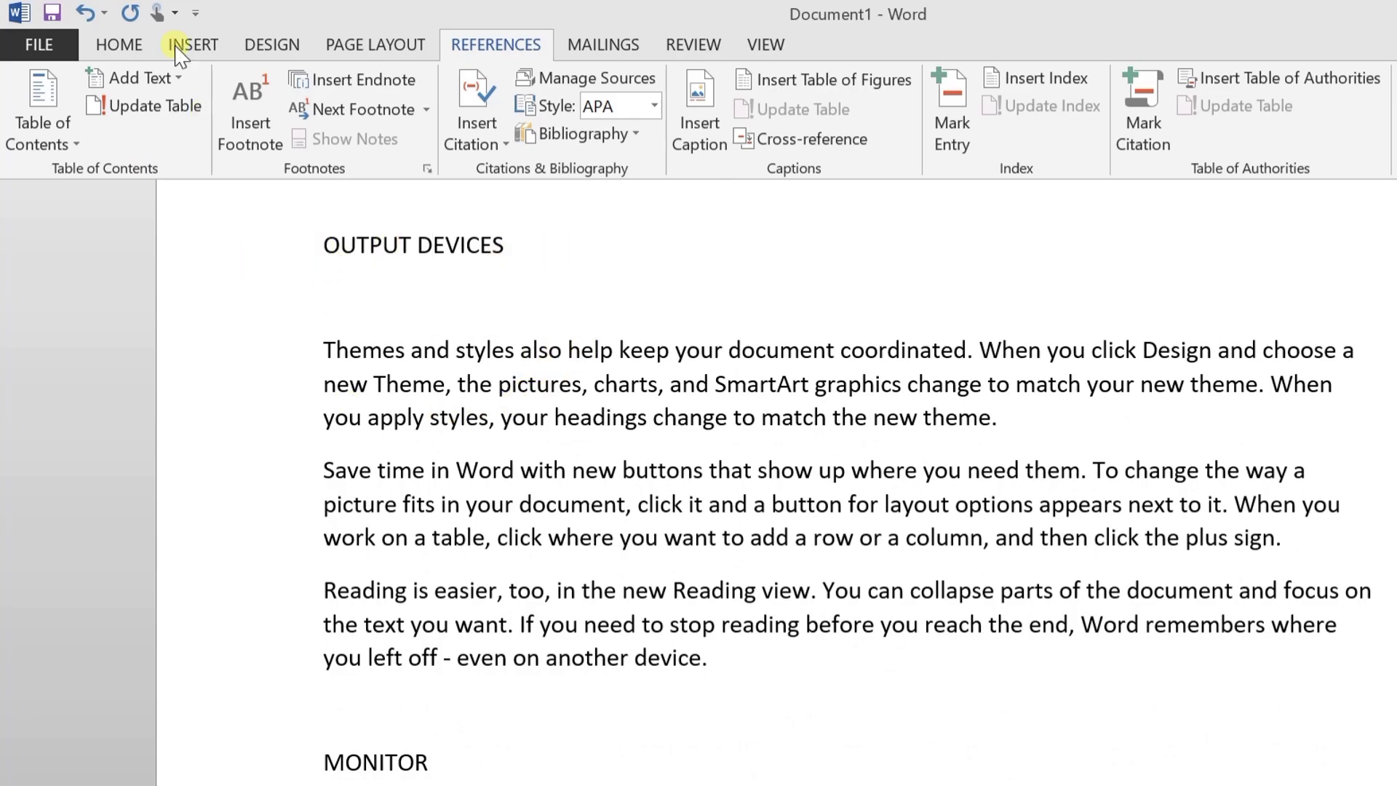
{"action": "left_click", "coordinate": [162, 76]}
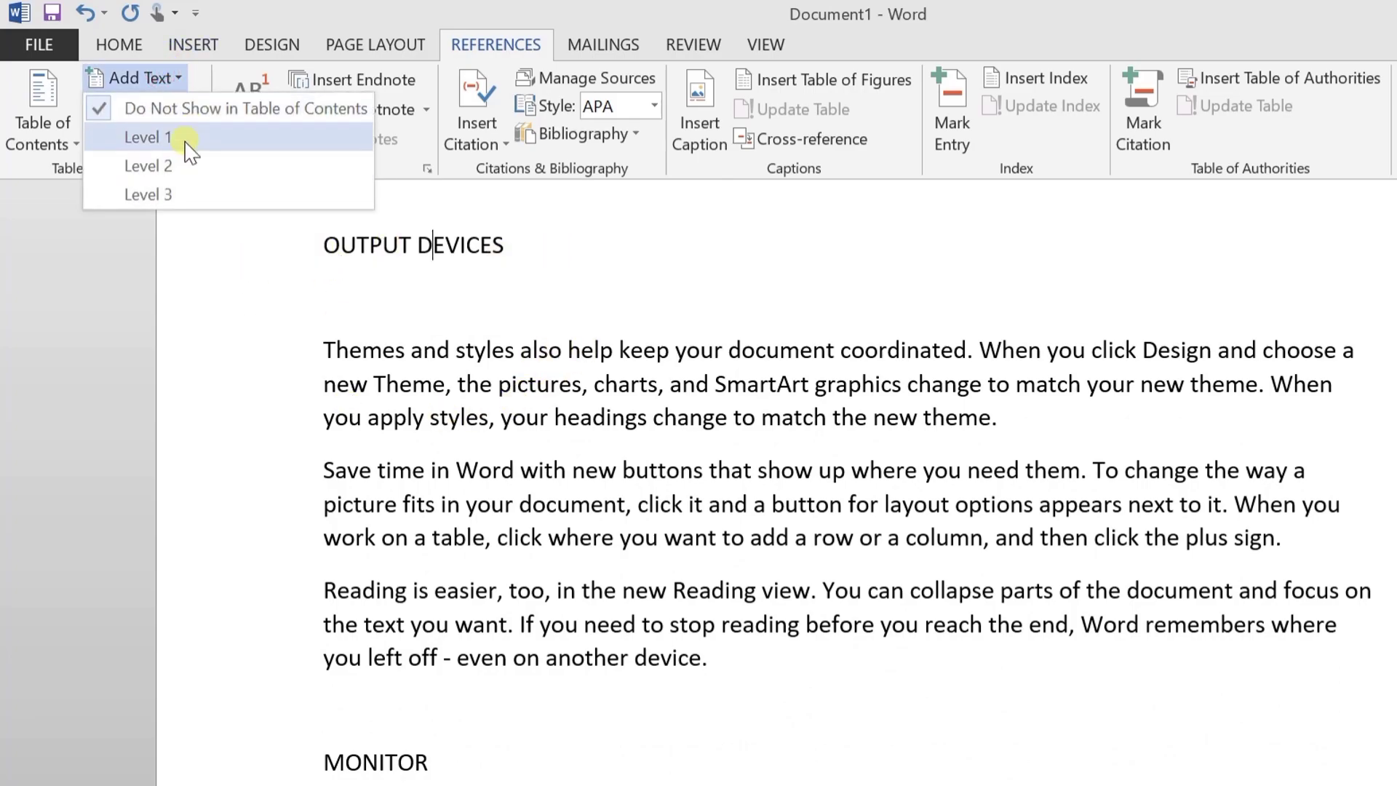
{"action": "left_click", "coordinate": [149, 137]}
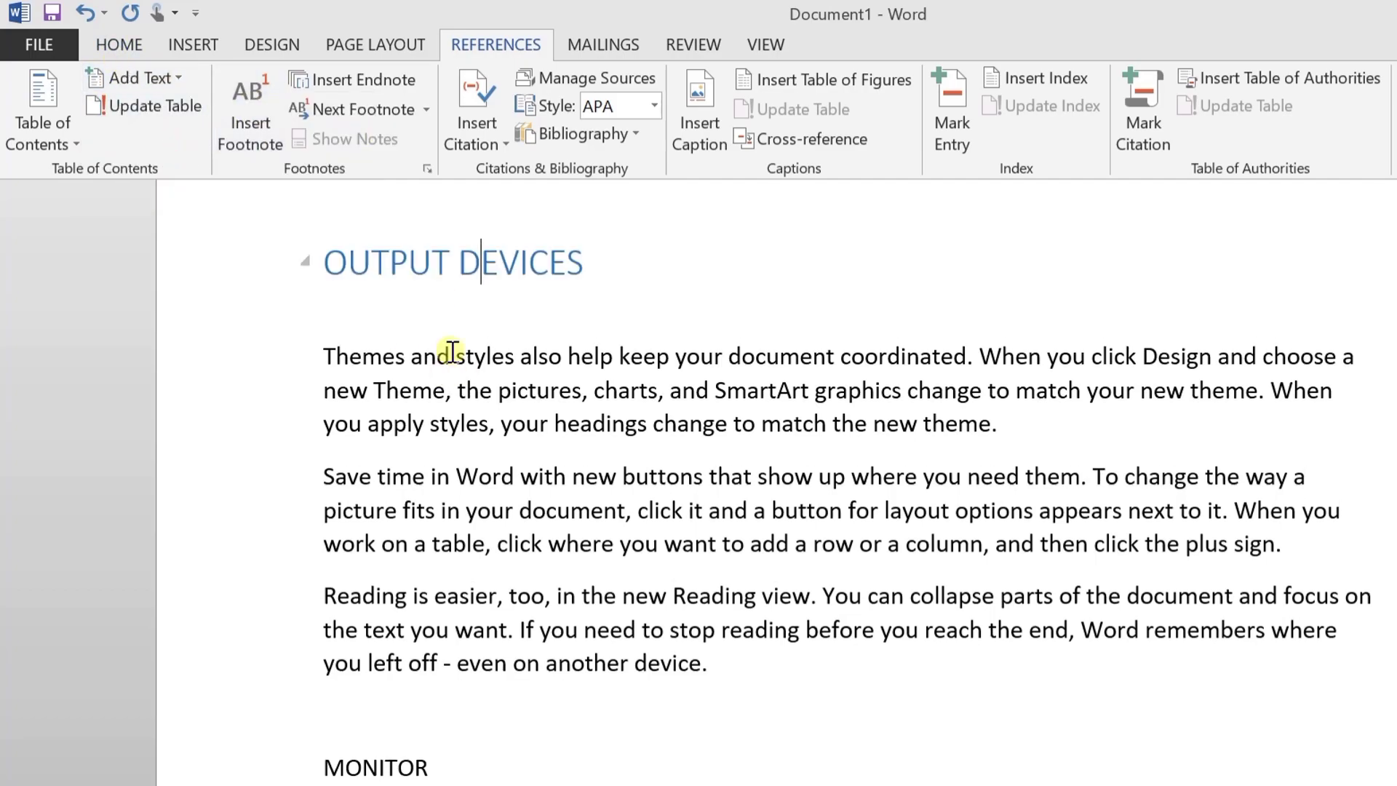
Examine the MONITOR and PRINTER titles below OUTPUT DEVICES to judge their heading level
{"action": "scroll", "coordinate": [454, 342], "scroll_direction": "down", "scroll_amount": 5}
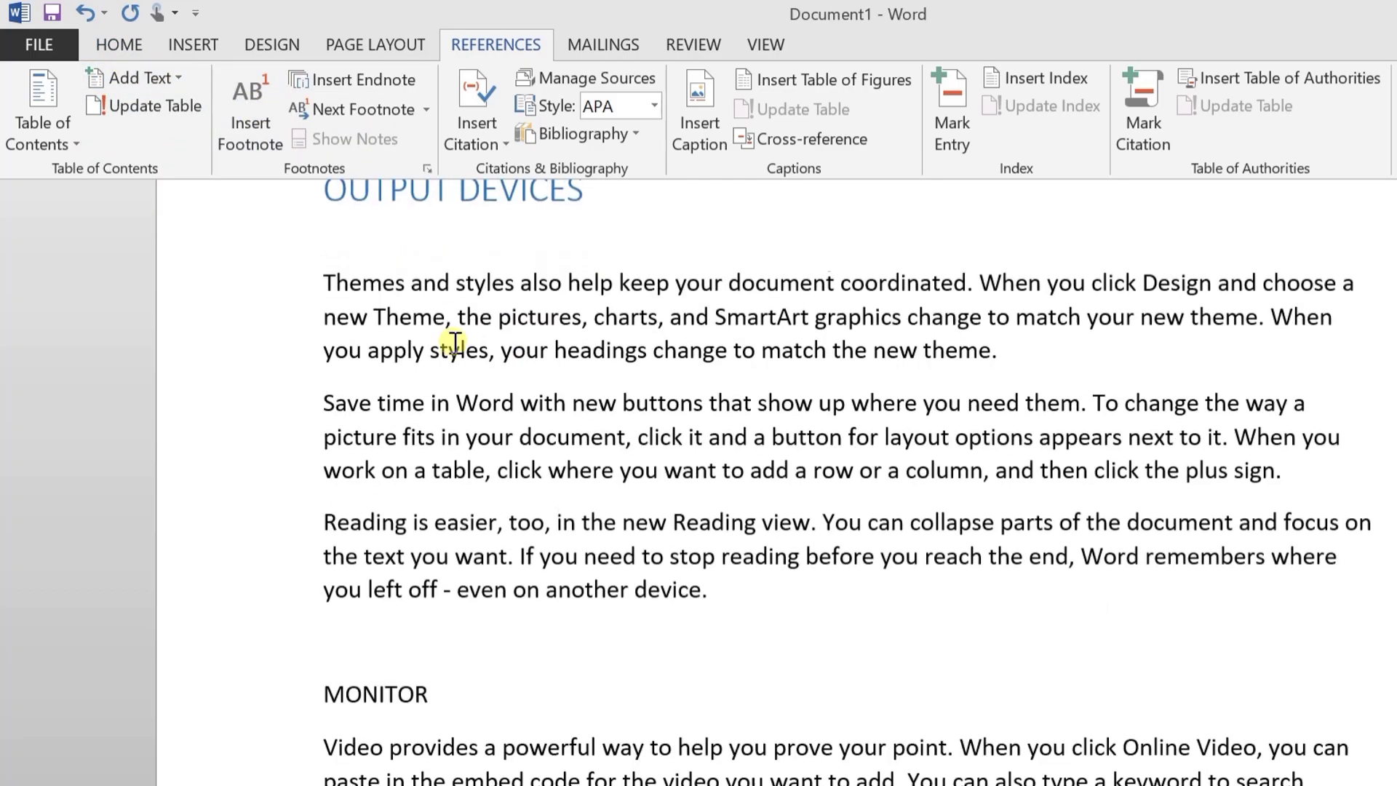
{"action": "scroll", "coordinate": [474, 439], "scroll_direction": "down", "scroll_amount": 3}
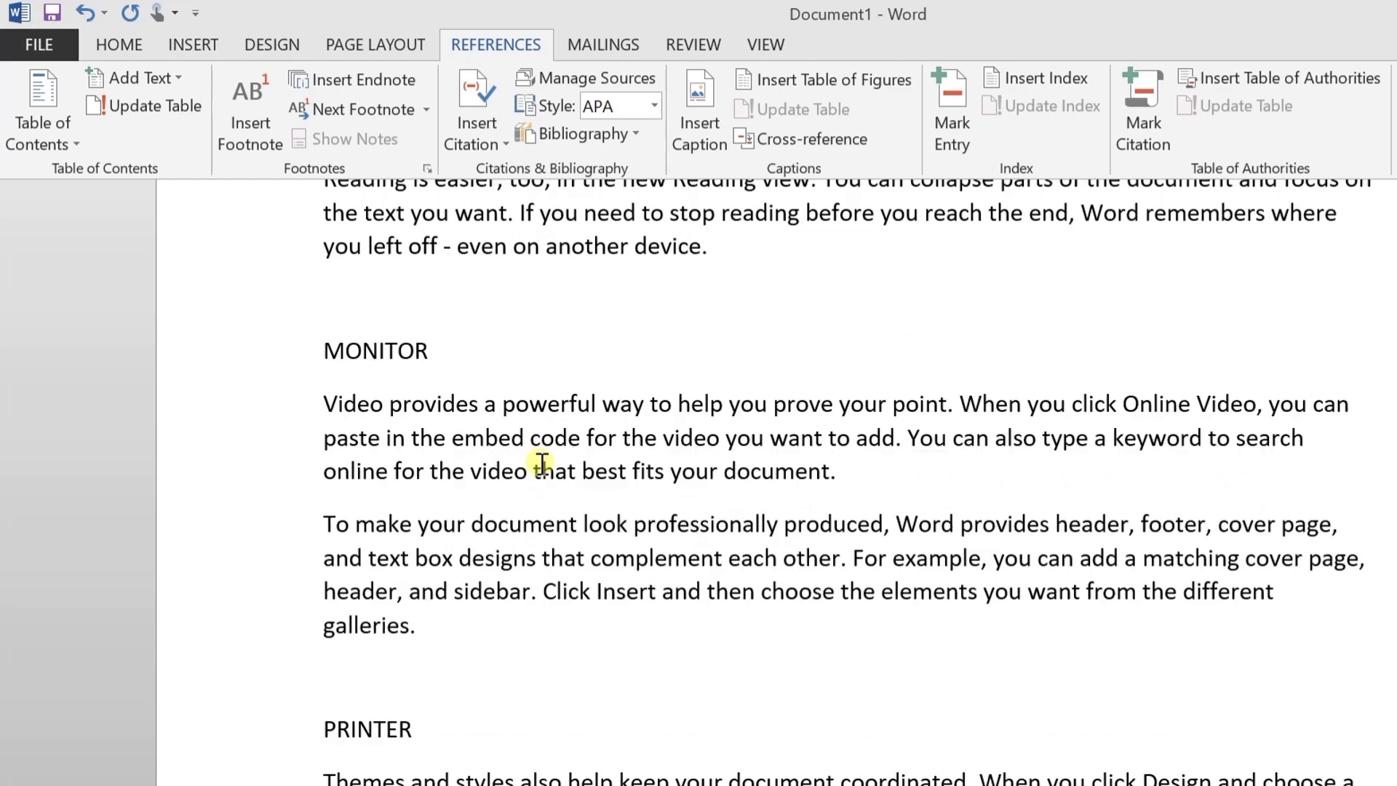
{"action": "left_click", "coordinate": [399, 350]}
{"action": "scroll", "coordinate": [484, 580], "scroll_direction": "up", "scroll_amount": 5}
{"action": "scroll", "coordinate": [365, 265], "scroll_direction": "up", "scroll_amount": 3}
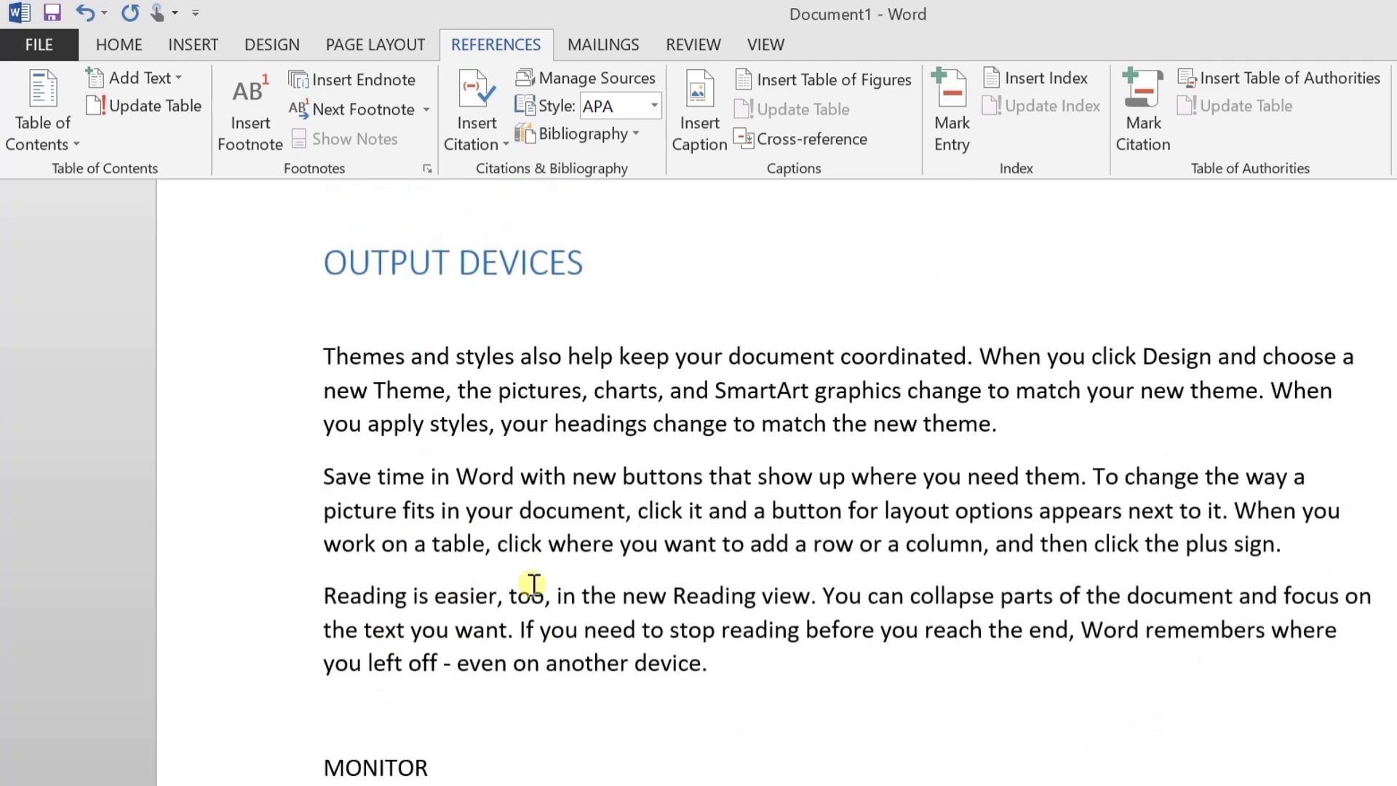
{"action": "scroll", "coordinate": [536, 583], "scroll_direction": "down", "scroll_amount": 3}
{"action": "scroll", "coordinate": [524, 598], "scroll_direction": "down", "scroll_amount": 2}
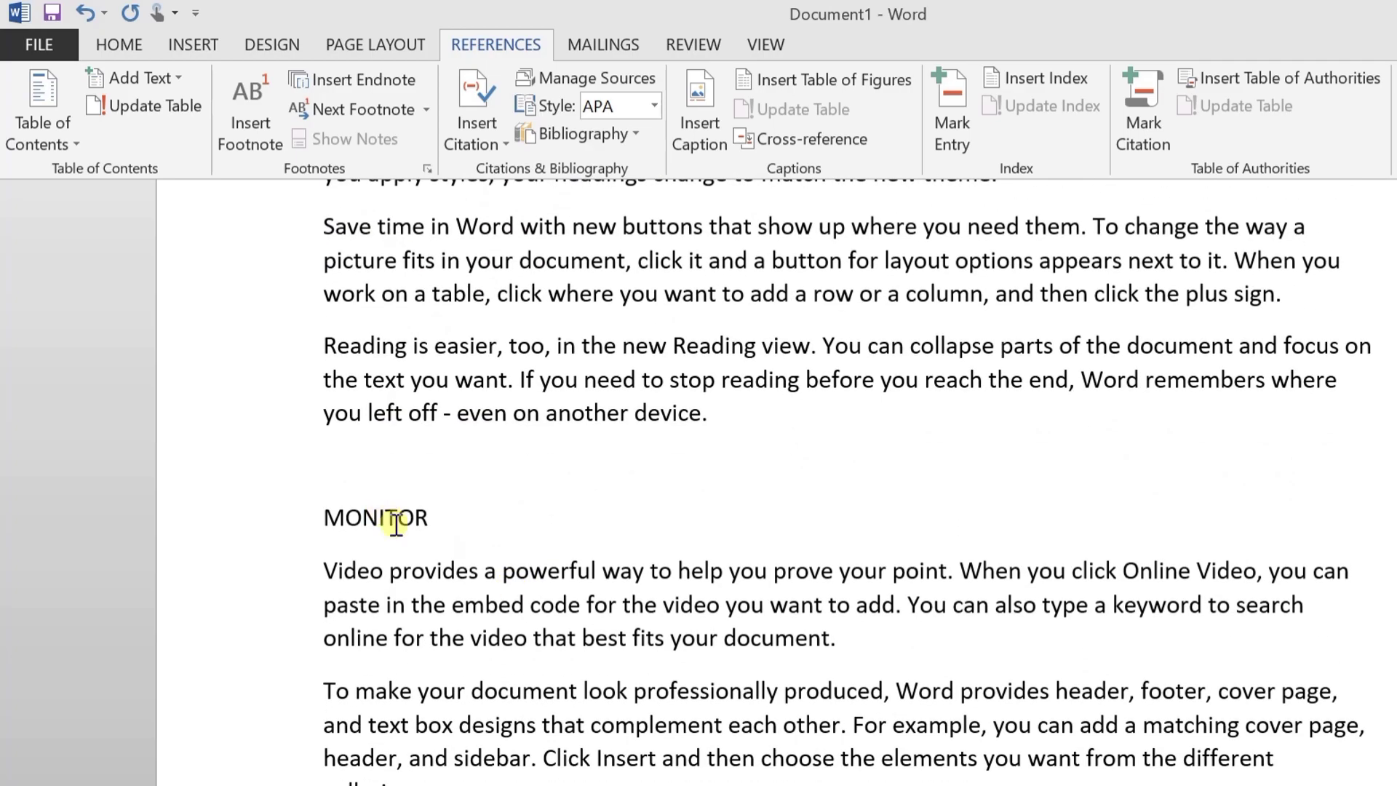
{"action": "scroll", "coordinate": [396, 522], "scroll_direction": "down", "scroll_amount": 3}
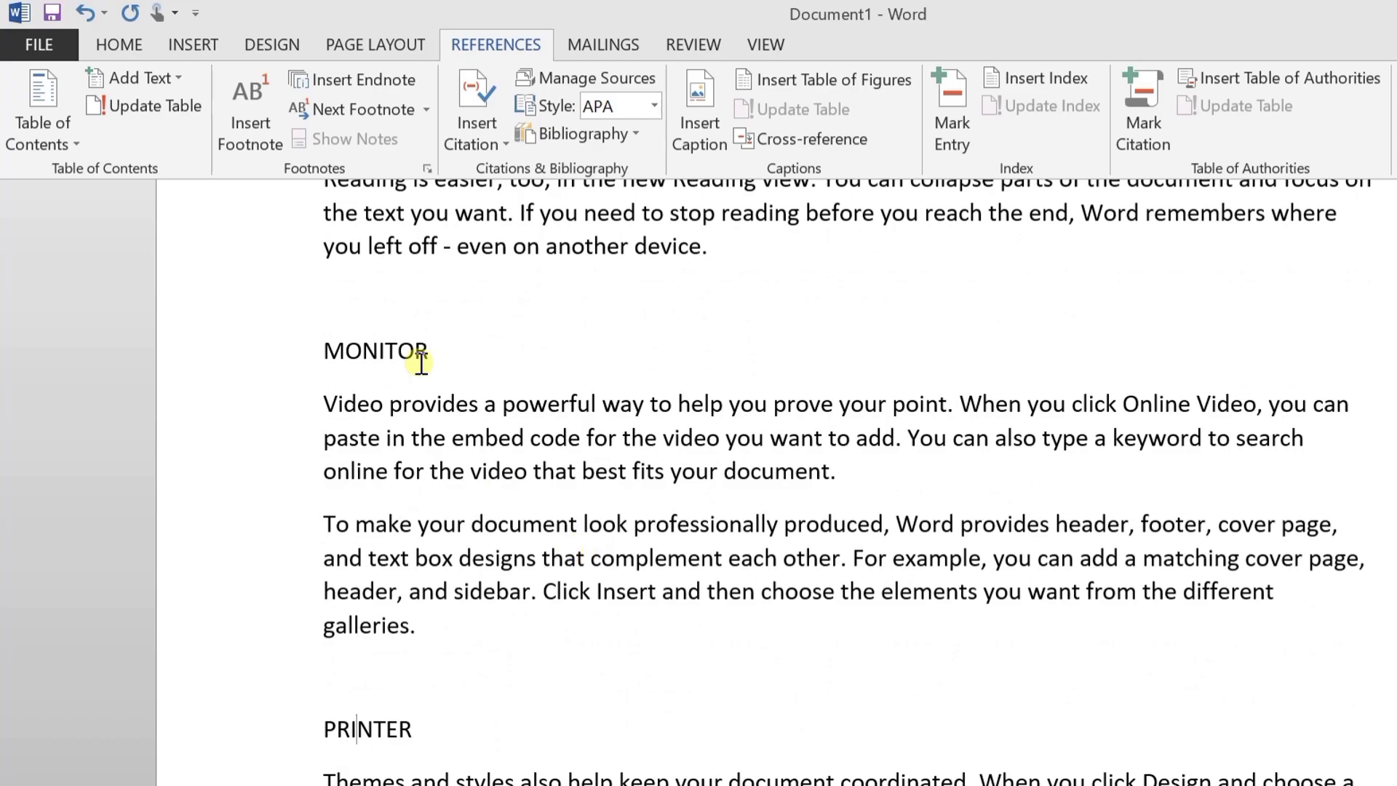
{"action": "scroll", "coordinate": [451, 437], "scroll_direction": "up", "scroll_amount": 3}
{"action": "scroll", "coordinate": [393, 473], "scroll_direction": "up", "scroll_amount": 1}
{"action": "scroll", "coordinate": [415, 688], "scroll_direction": "down", "scroll_amount": 4}
{"action": "scroll", "coordinate": [459, 582], "scroll_direction": "up", "scroll_amount": 10}
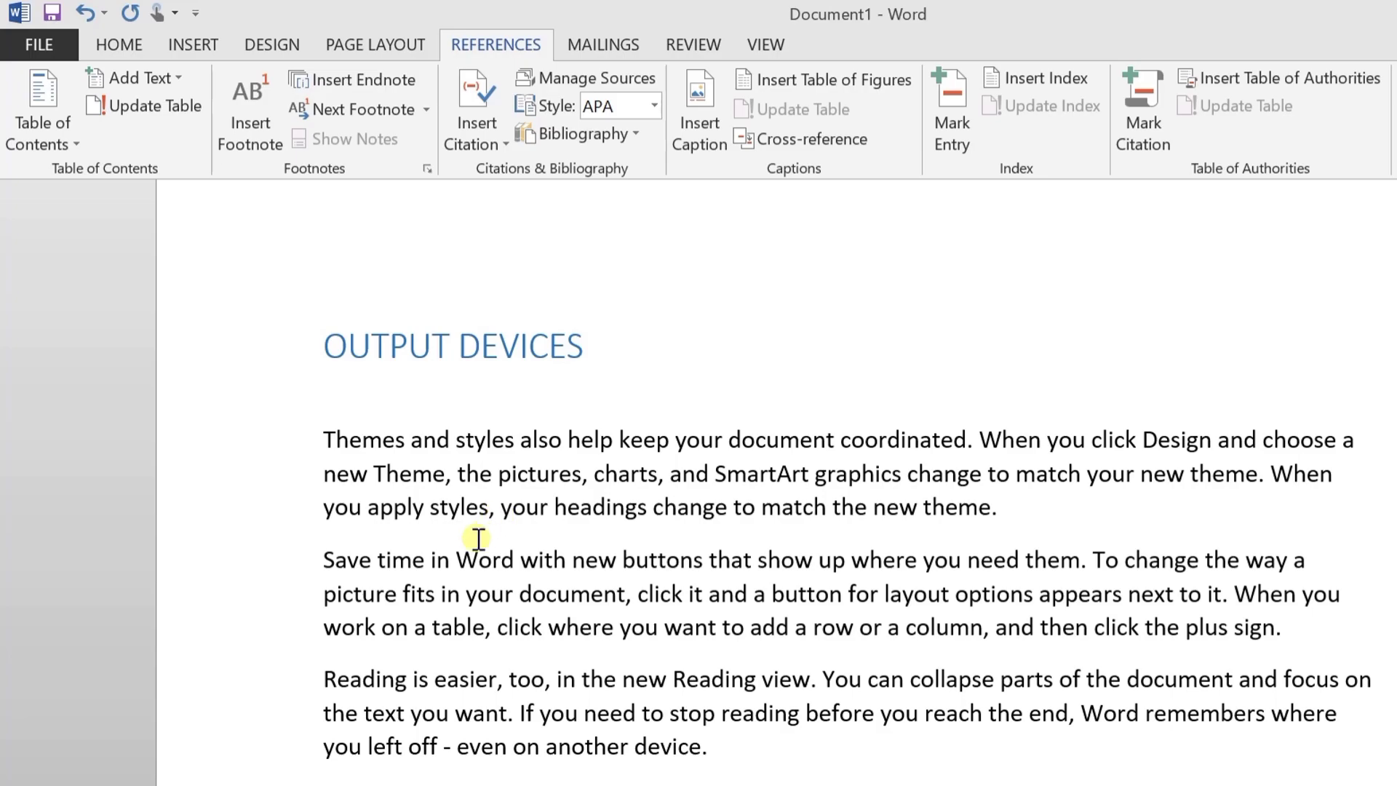
Apply the Heading 2 style to the MONITOR title below the OUTPUT DEVICES section text
{"action": "scroll", "coordinate": [531, 349], "scroll_direction": "down", "scroll_amount": 3}
{"action": "scroll", "coordinate": [528, 431], "scroll_direction": "down", "scroll_amount": 2}
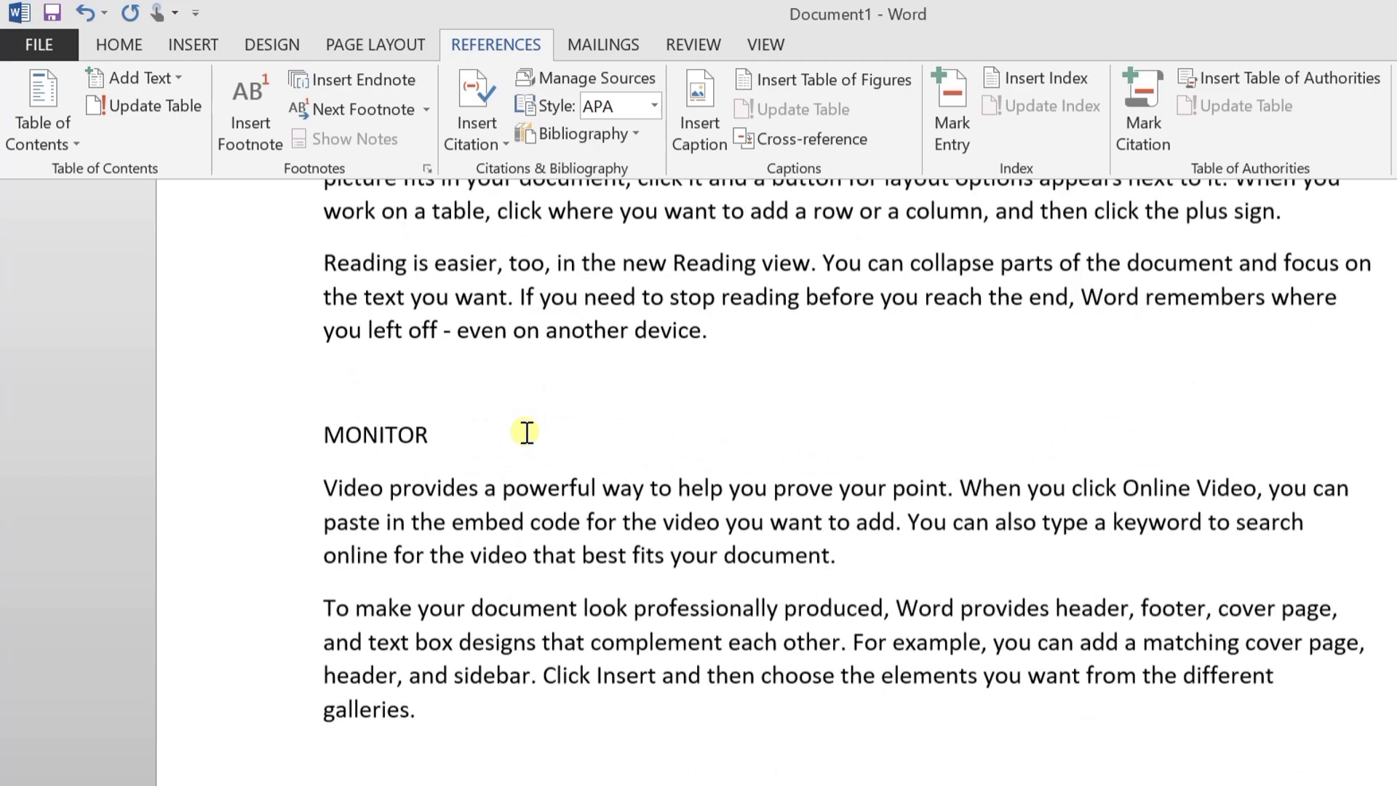
{"action": "left_click", "coordinate": [366, 434]}
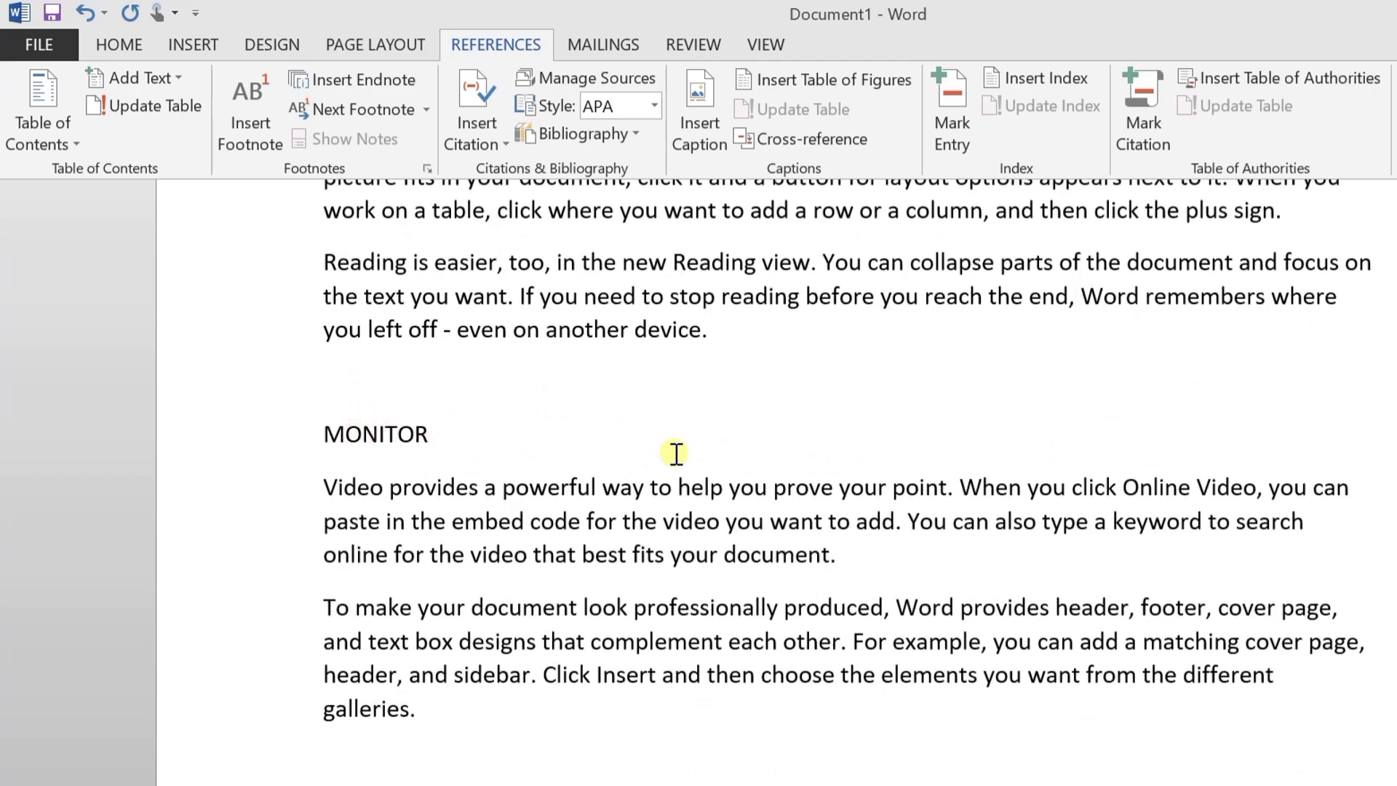
{"action": "left_click", "coordinate": [122, 46]}
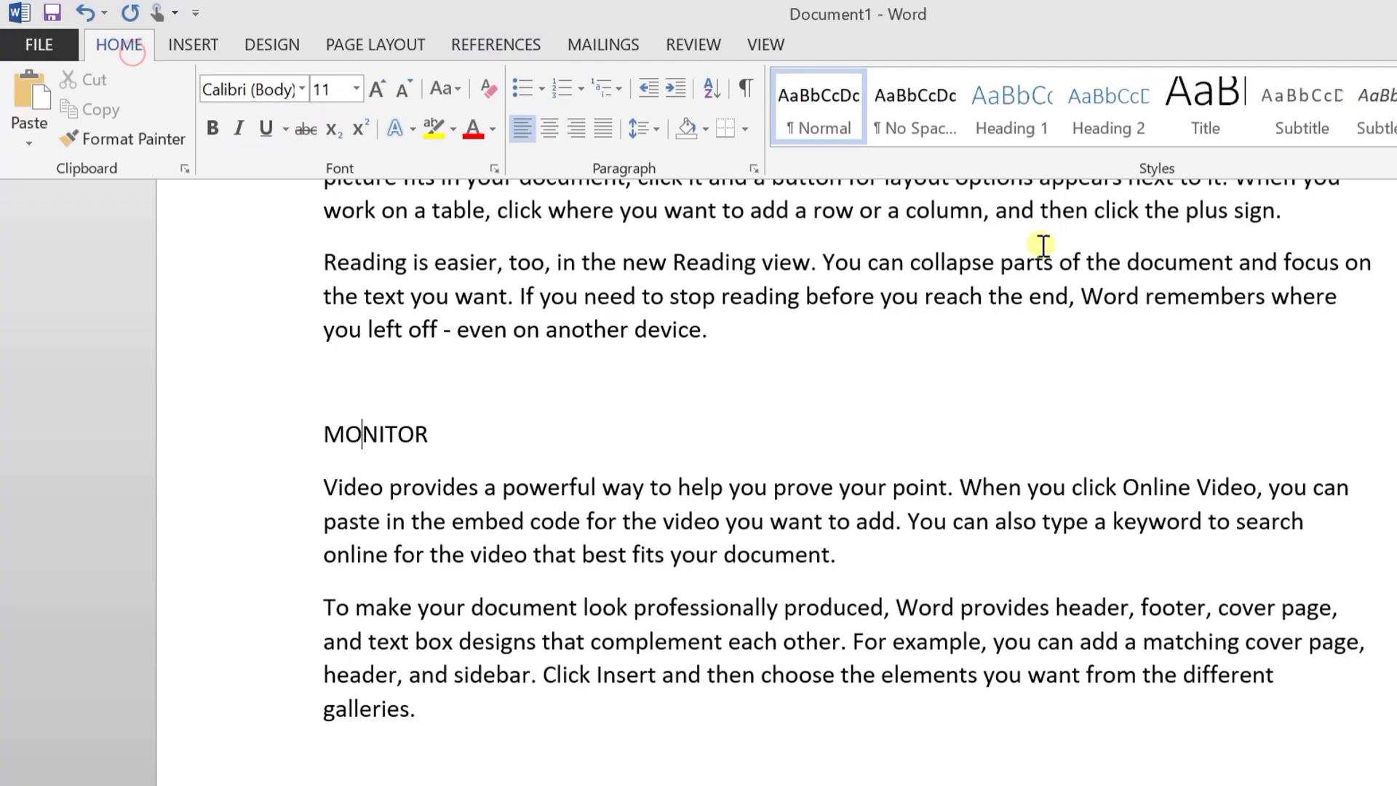
{"action": "left_click", "coordinate": [1106, 119]}
Assign table of contents Level 2 to the PRINTER title with Add Text
{"action": "scroll", "coordinate": [669, 473], "scroll_direction": "down", "scroll_amount": 3}
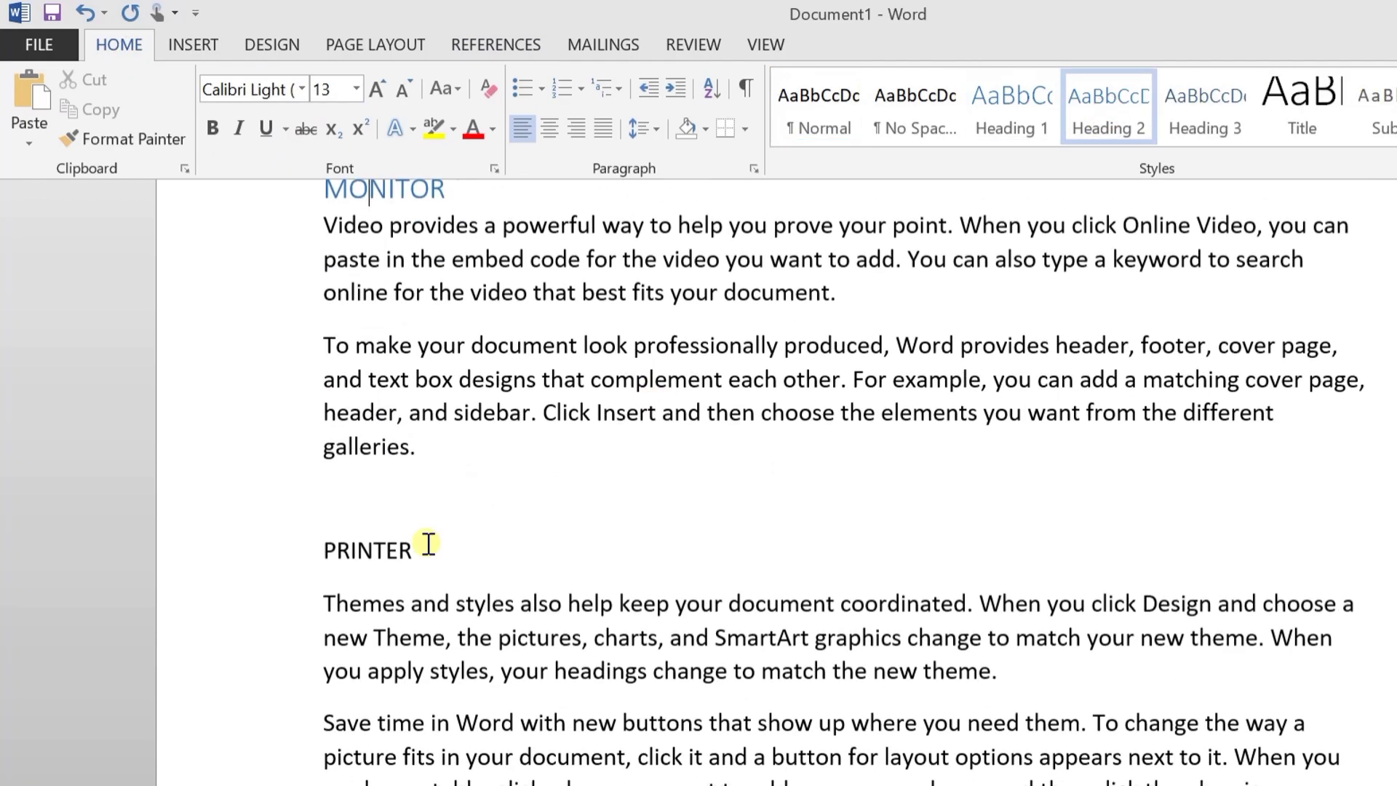
{"action": "left_click", "coordinate": [345, 547]}
{"action": "left_click", "coordinate": [496, 45]}
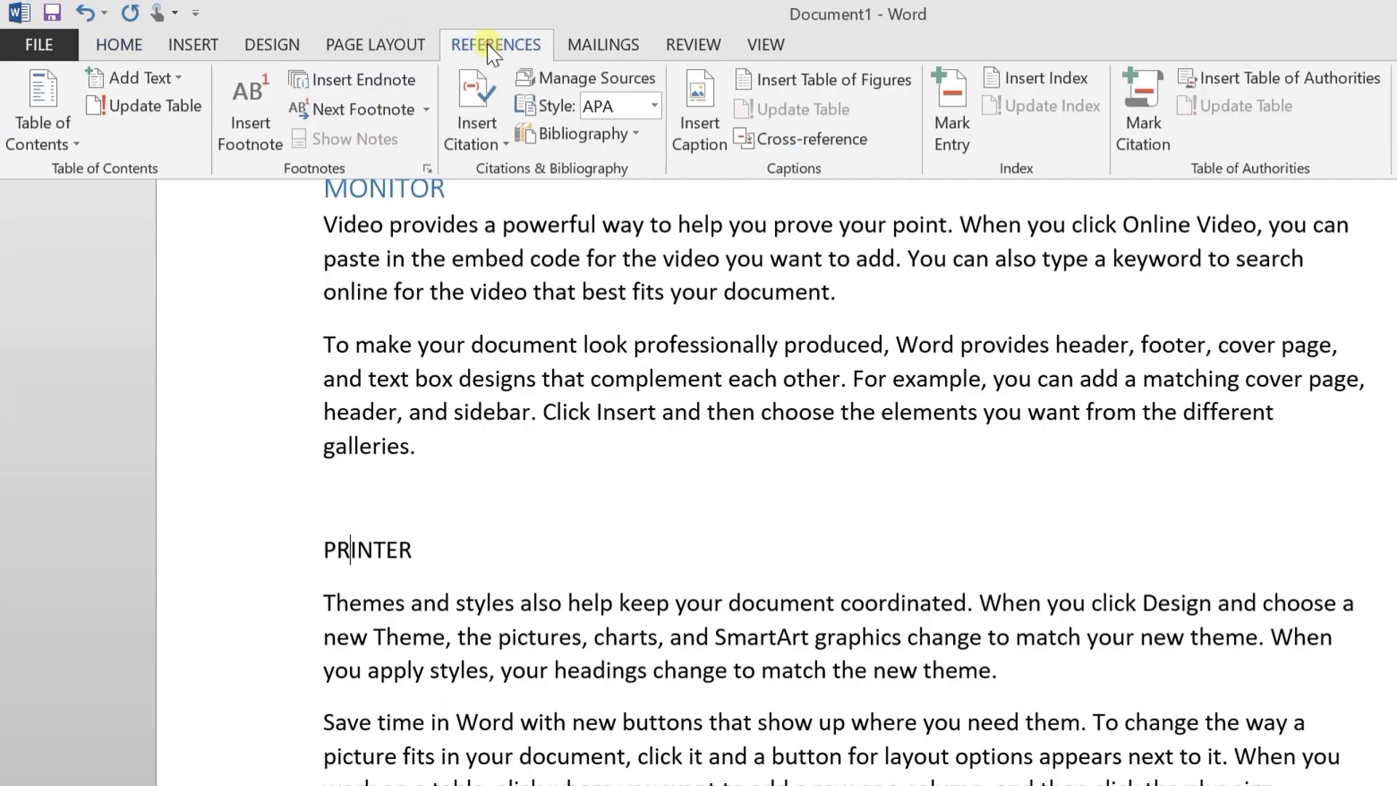
{"action": "left_click", "coordinate": [158, 80]}
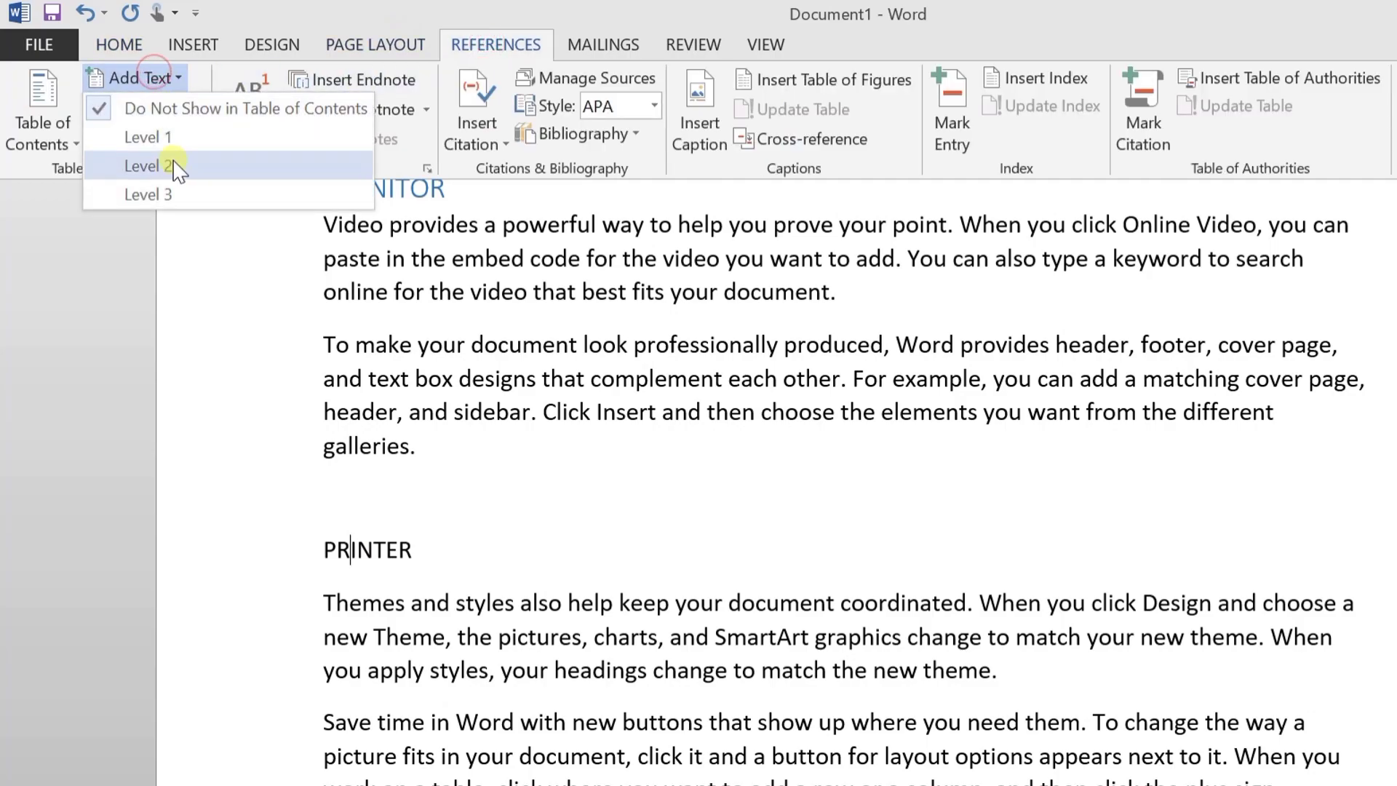
{"action": "left_click", "coordinate": [199, 172]}
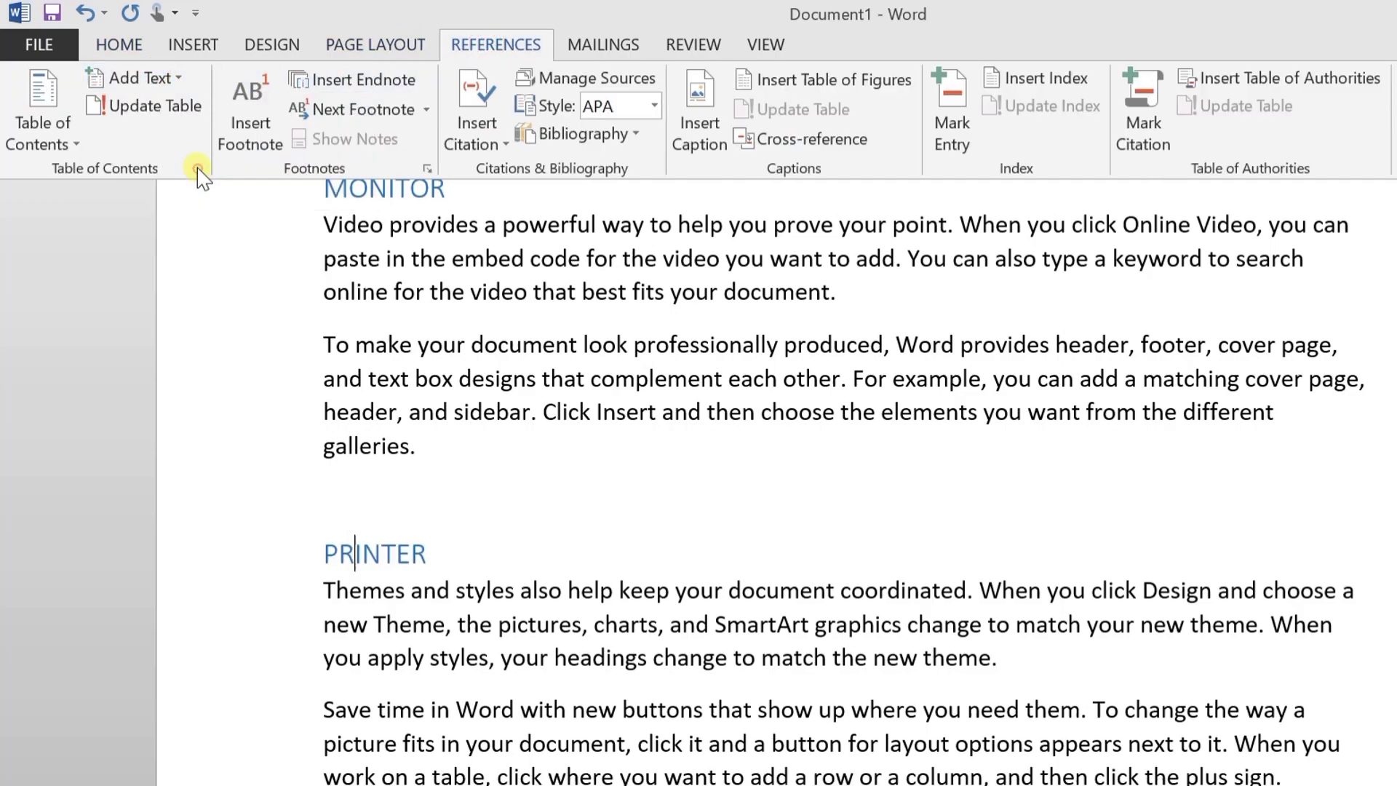
Apply the Heading 1 style to the INPUT DEVICES title
{"action": "scroll", "coordinate": [518, 598], "scroll_direction": "up", "scroll_amount": 1}
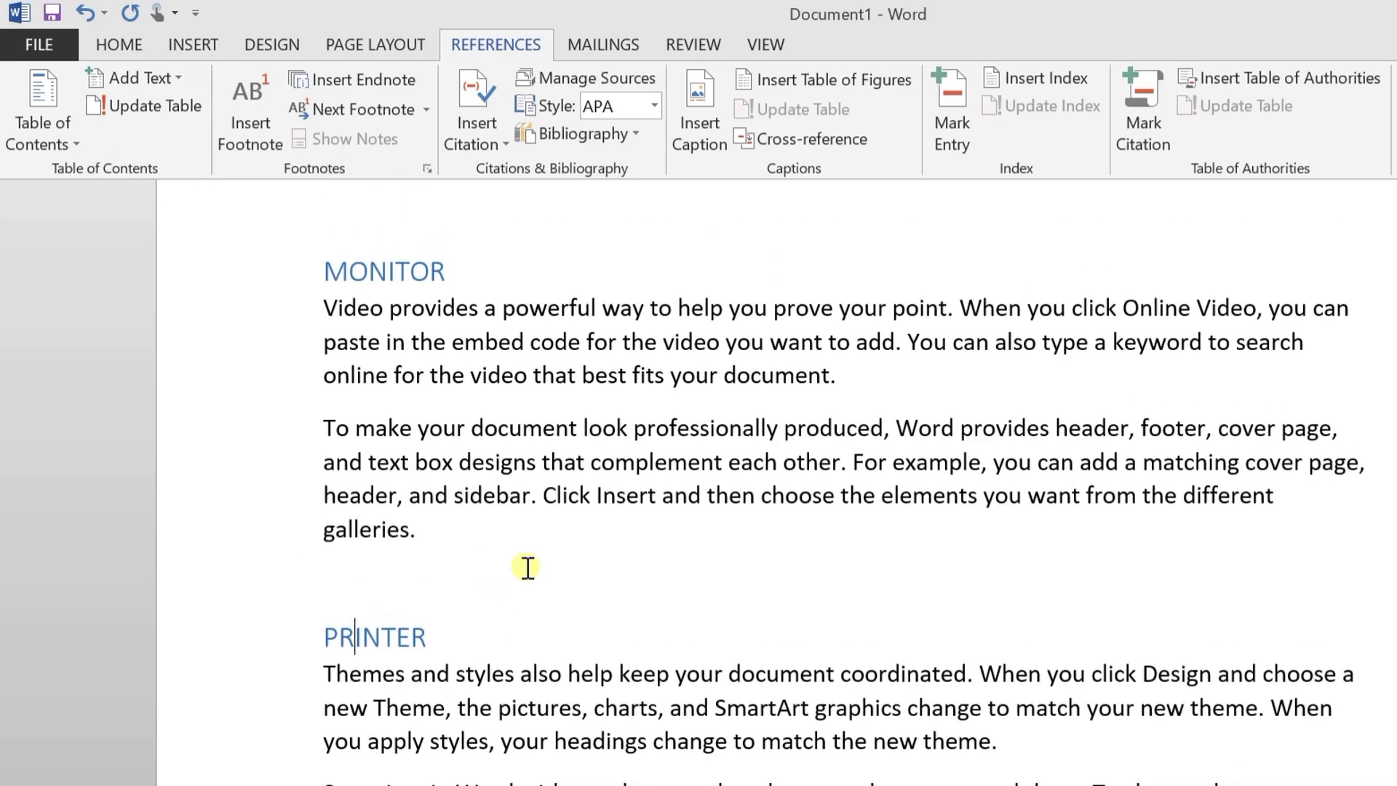
{"action": "scroll", "coordinate": [585, 603], "scroll_direction": "down", "scroll_amount": 5}
{"action": "scroll", "coordinate": [585, 603], "scroll_direction": "down", "scroll_amount": 5}
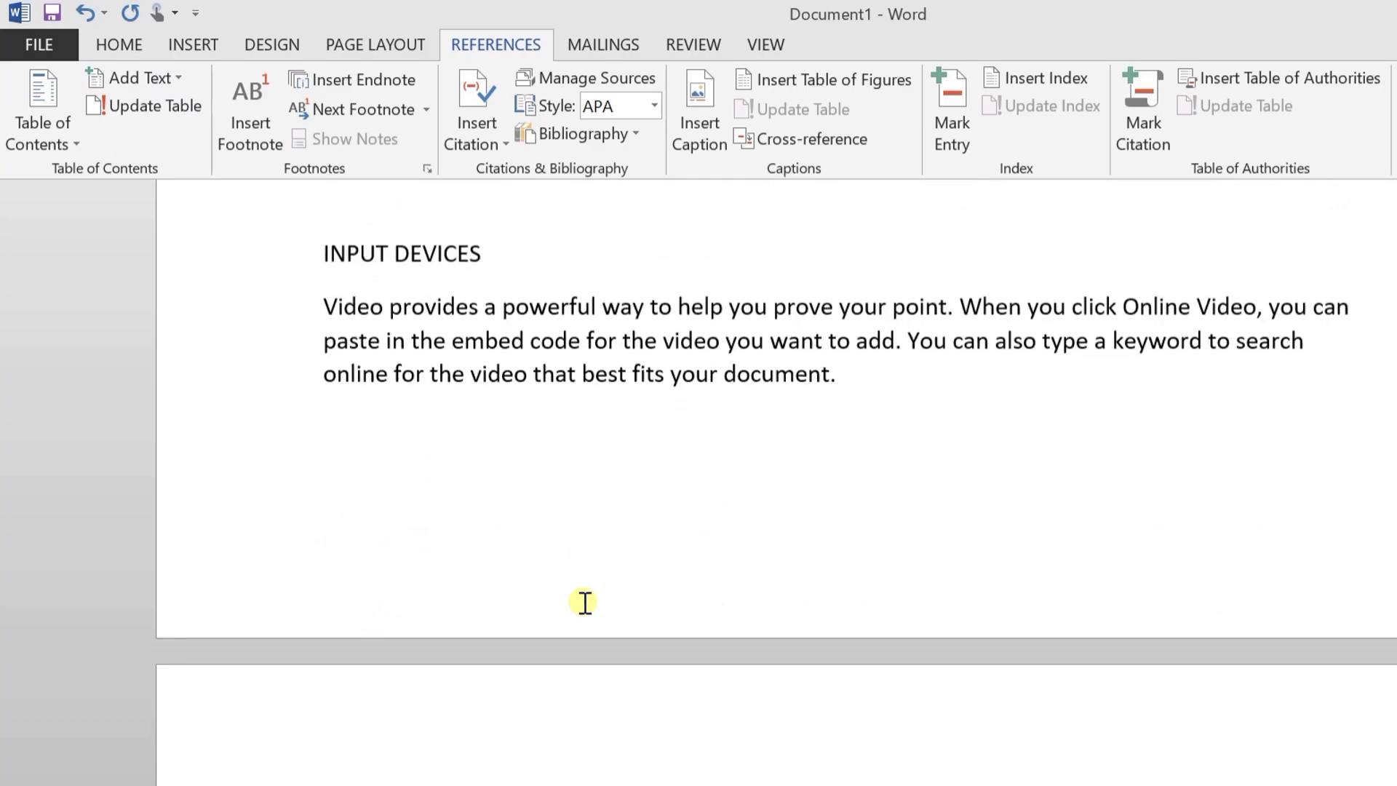
{"action": "scroll", "coordinate": [583, 602], "scroll_direction": "up", "scroll_amount": 2}
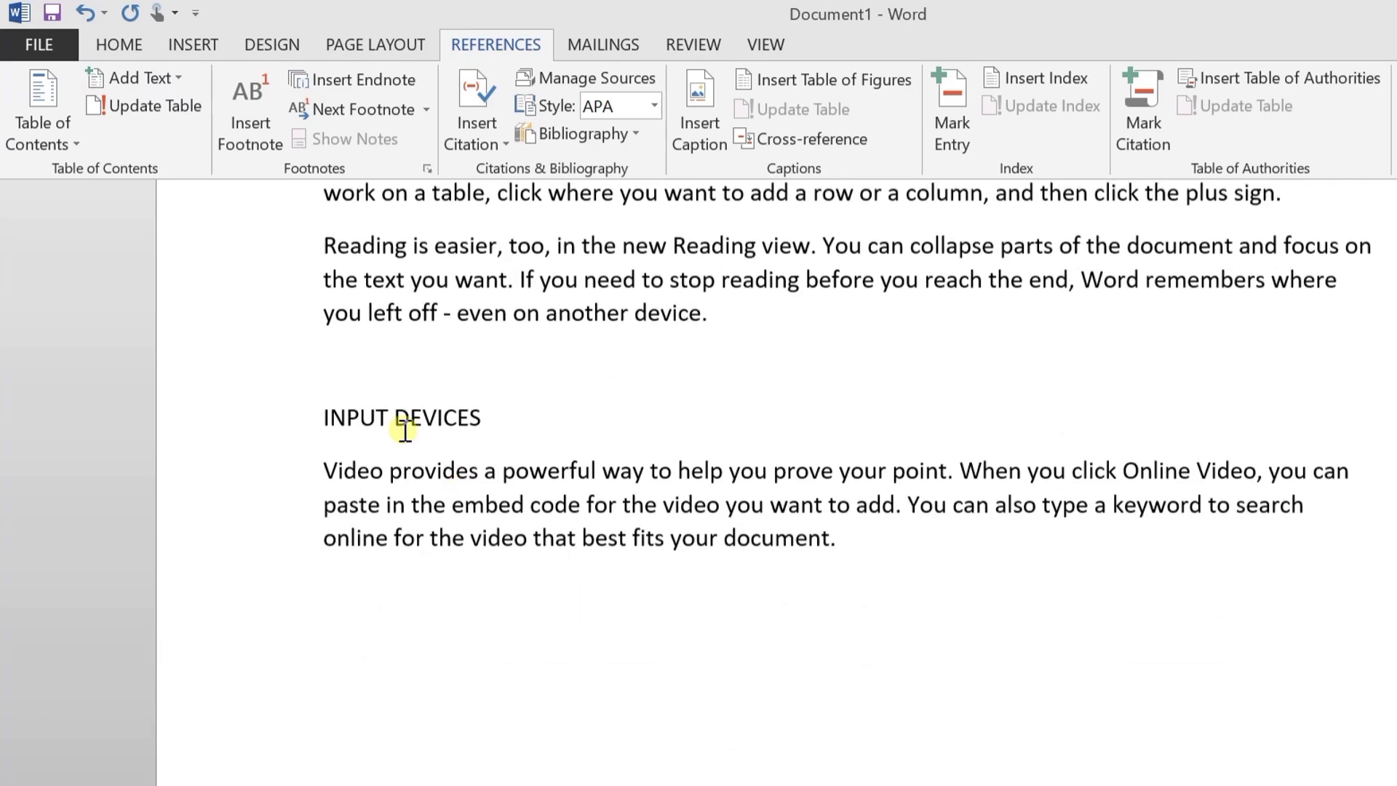
{"action": "left_click", "coordinate": [119, 45]}
{"action": "left_click", "coordinate": [1026, 129]}
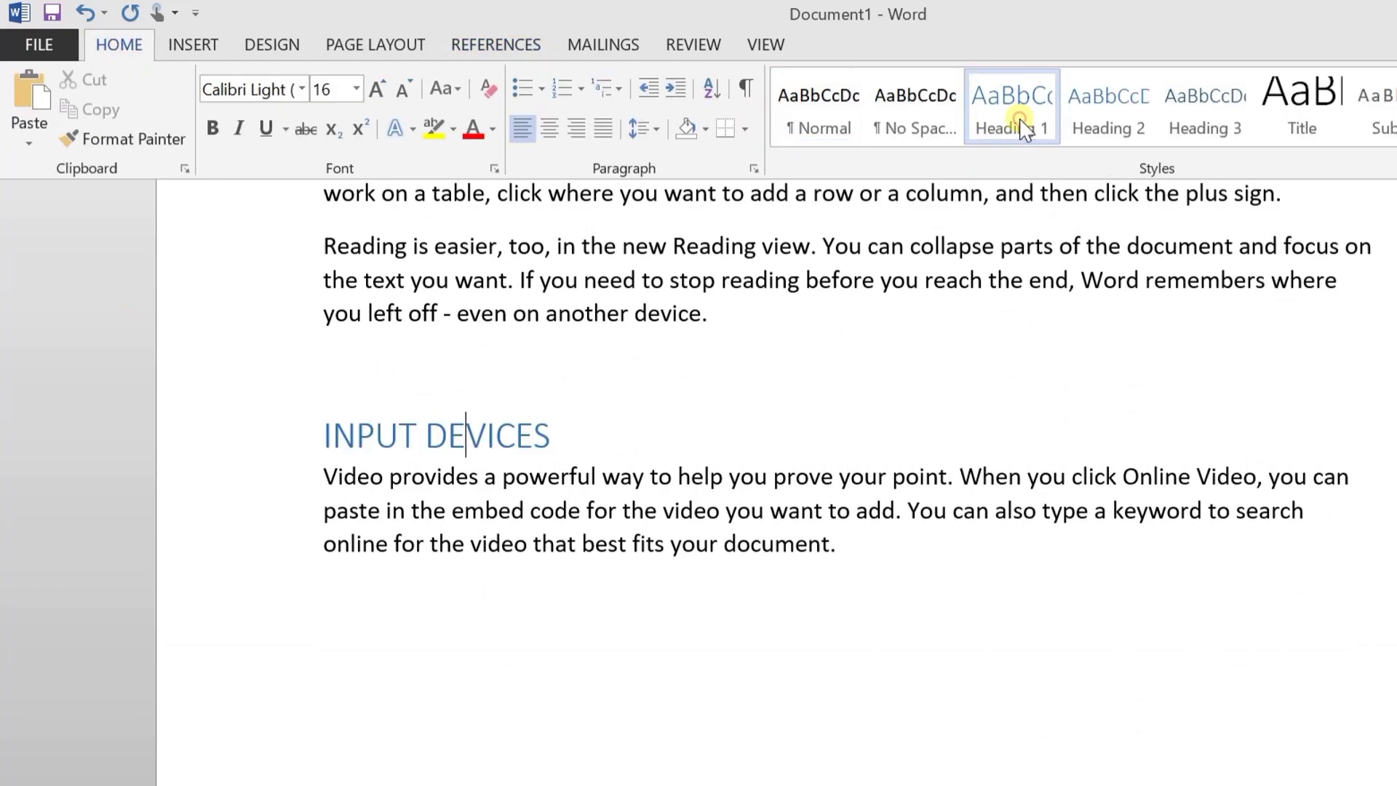
Apply the Heading 2 style to the KEYBOARD and MOUSE titles in the INPUT DEVICES section
{"action": "scroll", "coordinate": [833, 438], "scroll_direction": "down", "scroll_amount": 6}
{"action": "scroll", "coordinate": [833, 439], "scroll_direction": "down", "scroll_amount": 6}
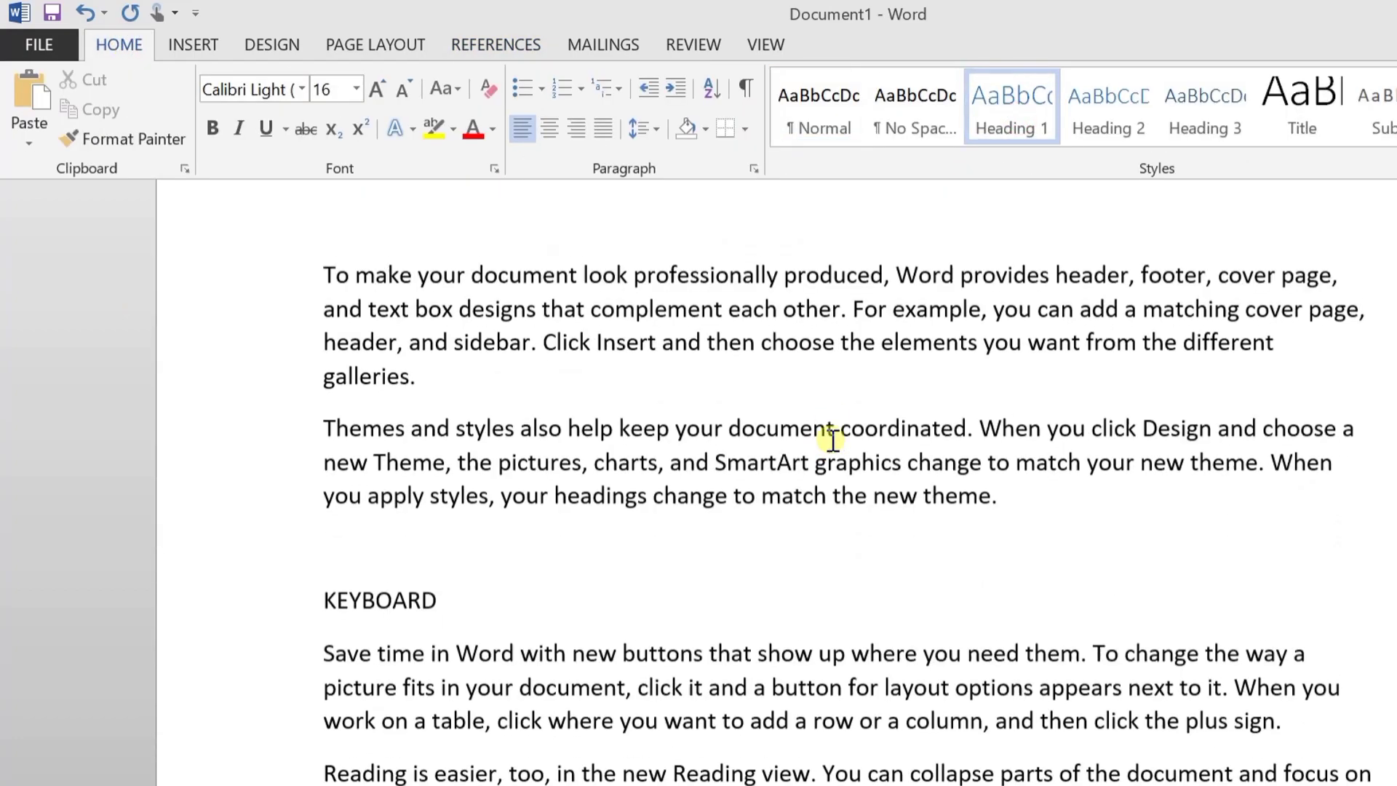
{"action": "left_click", "coordinate": [416, 346]}
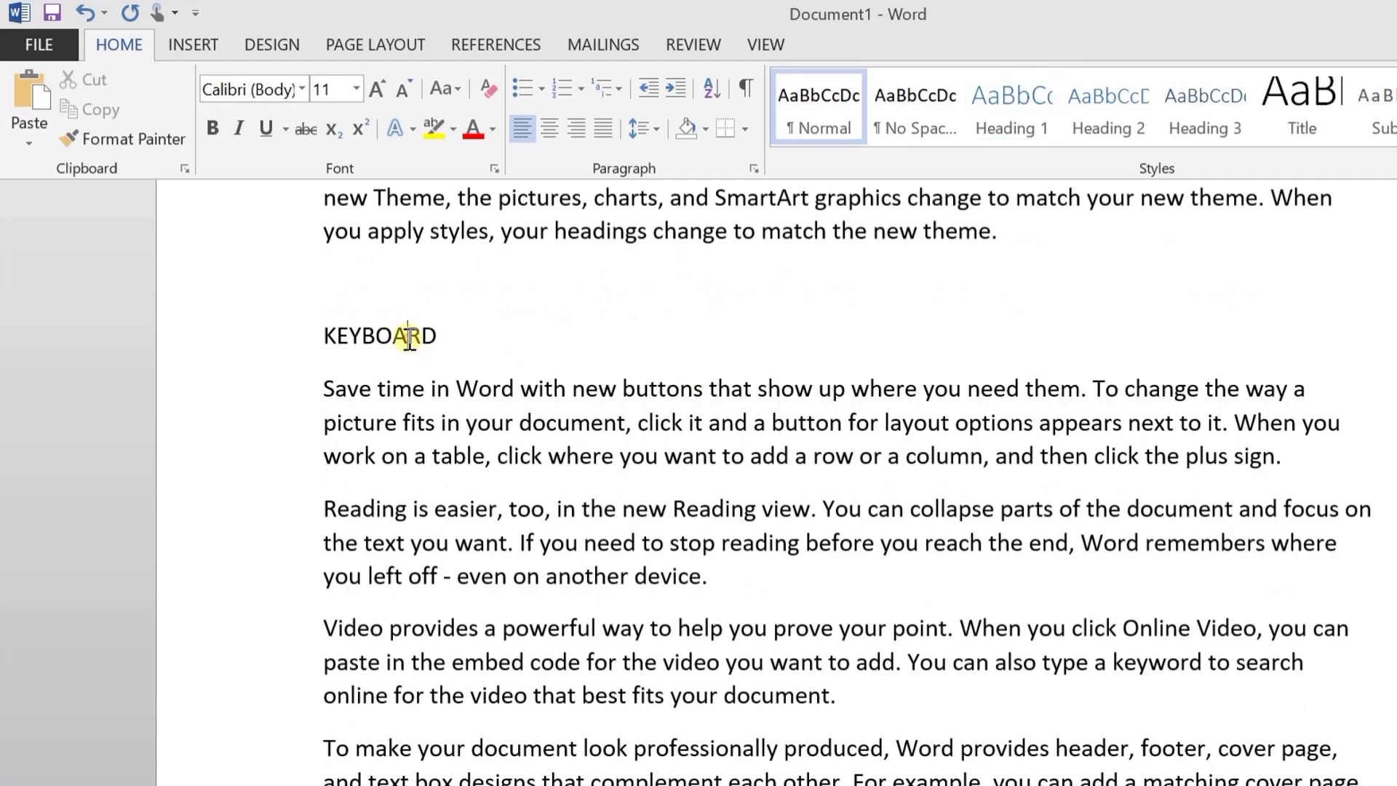
{"action": "left_click", "coordinate": [1107, 130]}
{"action": "scroll", "coordinate": [374, 505], "scroll_direction": "down", "scroll_amount": 4}
{"action": "left_click", "coordinate": [321, 524]}
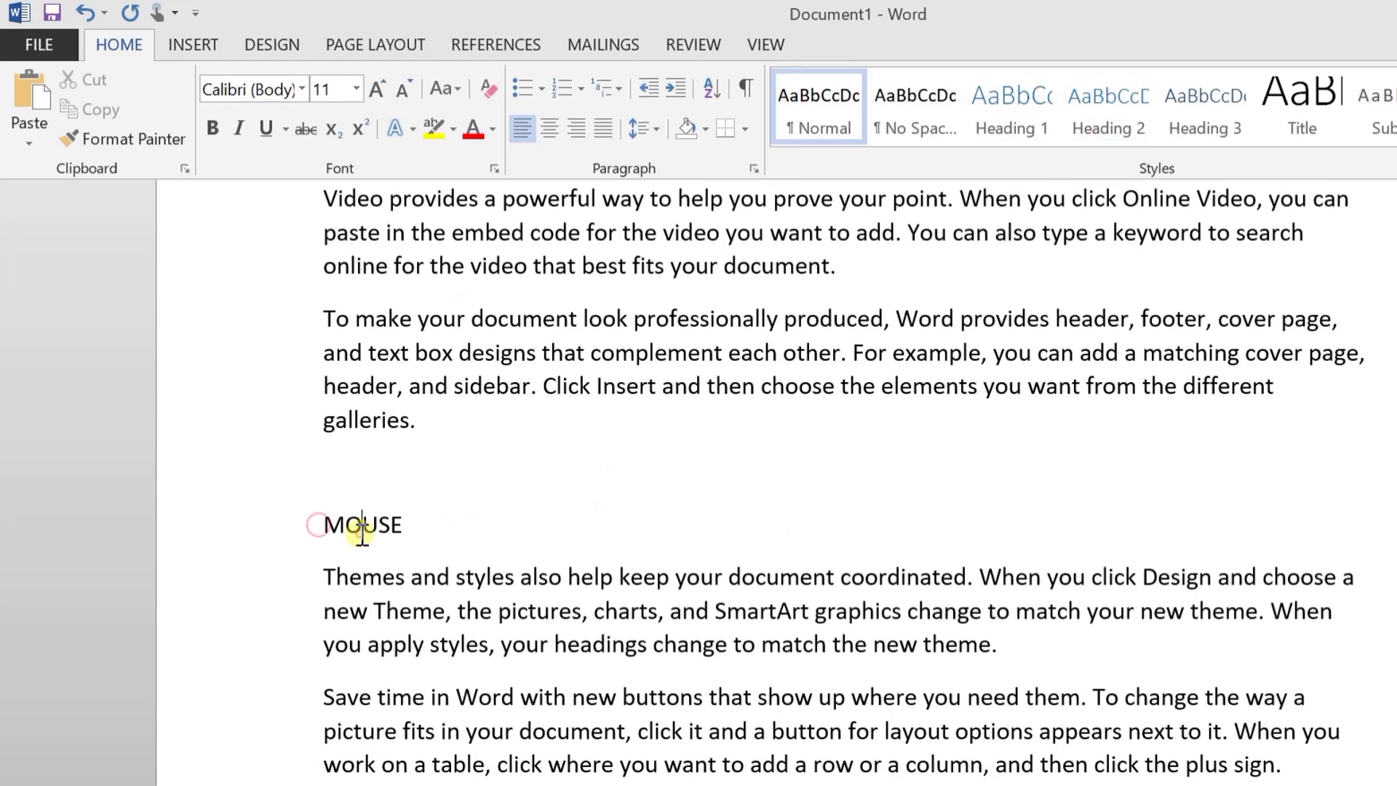
{"action": "left_click", "coordinate": [1090, 116]}
Insert a page break before the COMPUTER title to create a blank first page
{"action": "scroll", "coordinate": [942, 498], "scroll_direction": "down", "scroll_amount": 5}
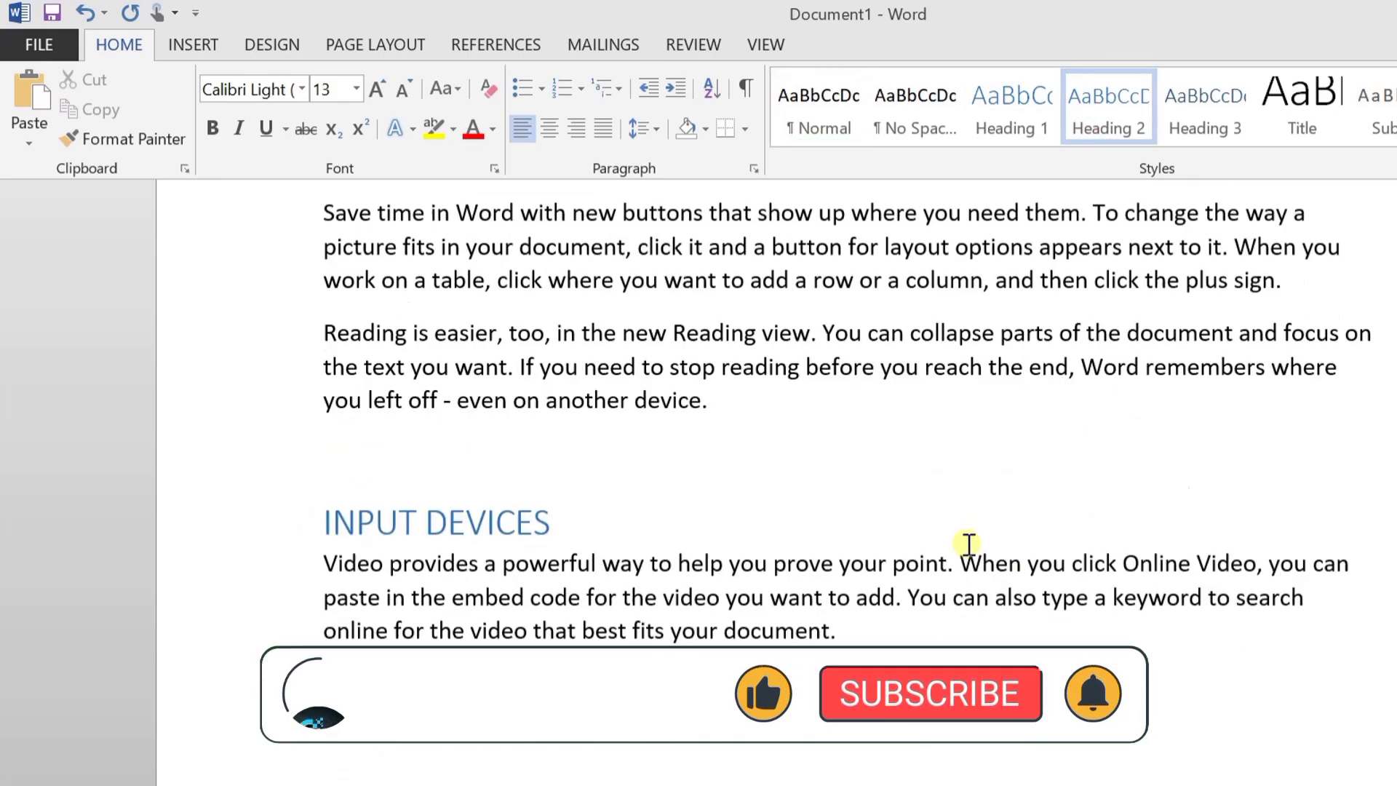
{"action": "scroll", "coordinate": [969, 543], "scroll_direction": "down", "scroll_amount": 6}
{"action": "scroll", "coordinate": [969, 542], "scroll_direction": "up", "scroll_amount": 10}
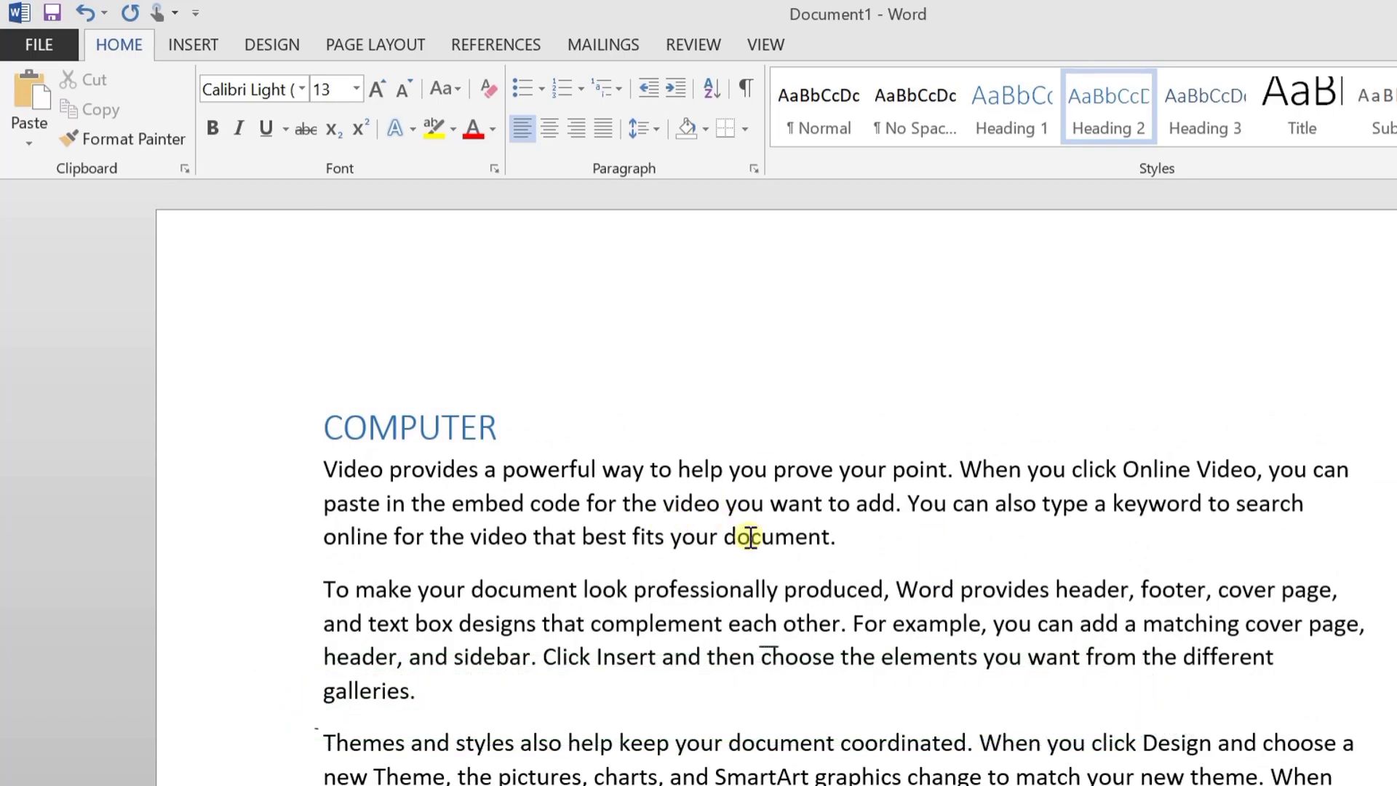
{"action": "scroll", "coordinate": [760, 386], "scroll_direction": "down", "scroll_amount": 5}
{"action": "scroll", "coordinate": [762, 389], "scroll_direction": "up", "scroll_amount": 5}
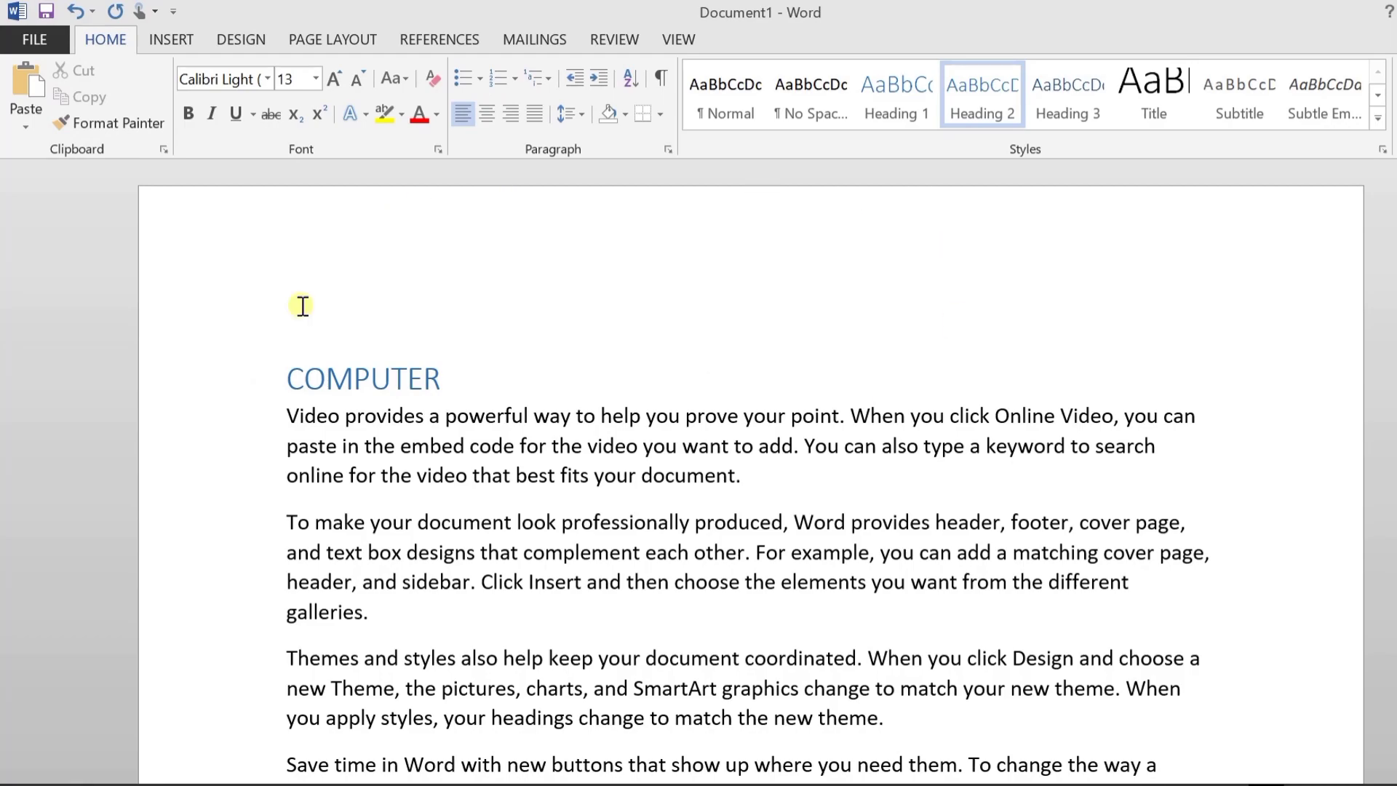
{"action": "left_click", "coordinate": [284, 375]}
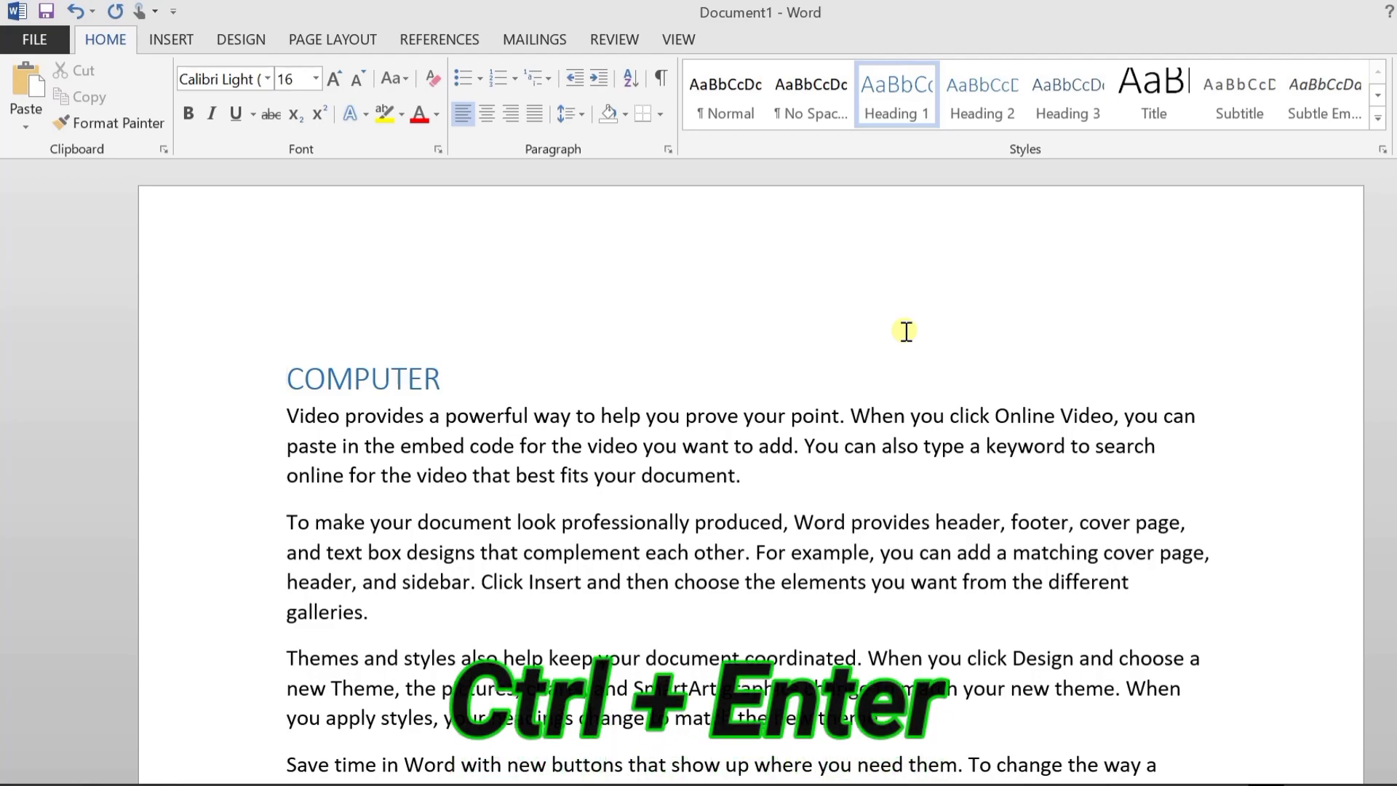
{"action": "key", "text": "ctrl+Return"}
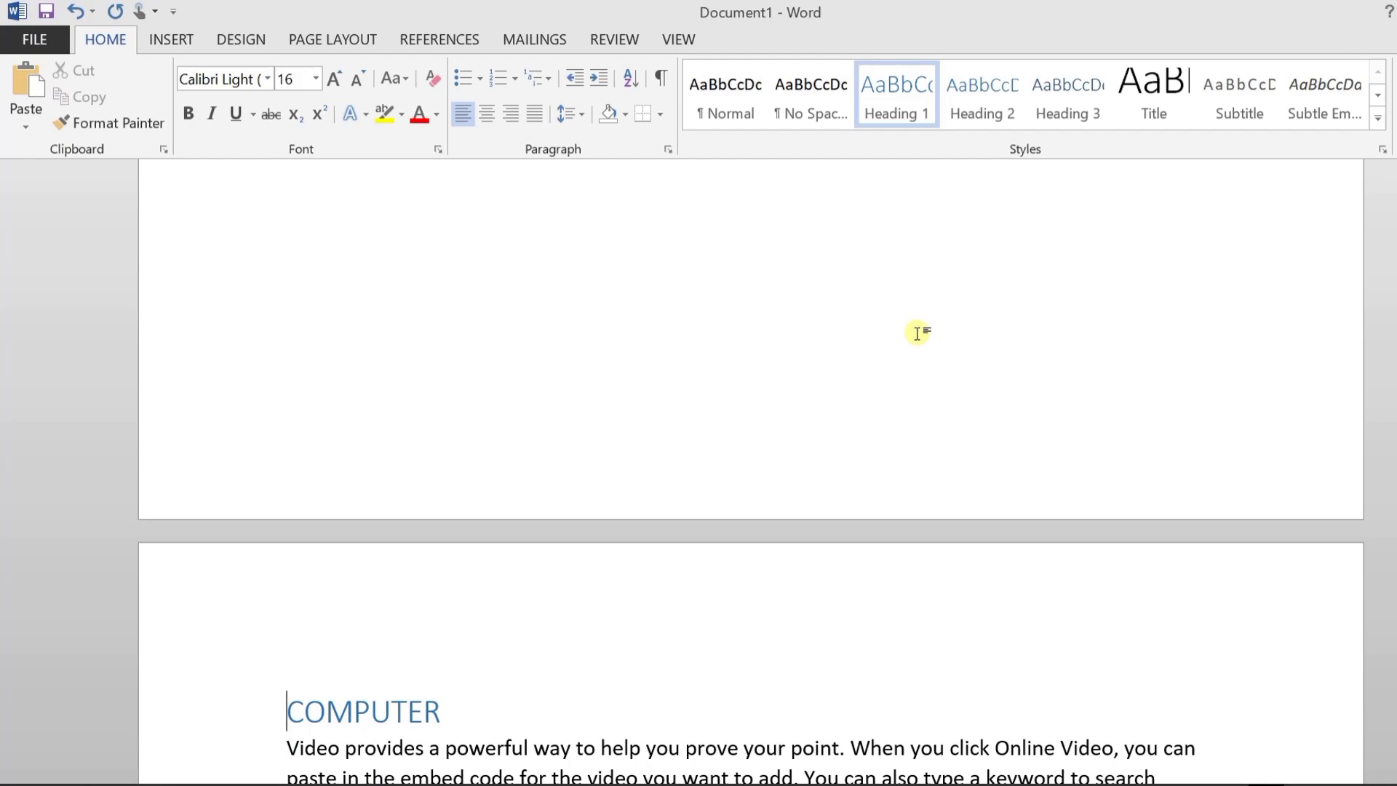
Insert an Automatic Table 2 table of contents on the blank first page
{"action": "scroll", "coordinate": [913, 325], "scroll_direction": "up", "scroll_amount": 5}
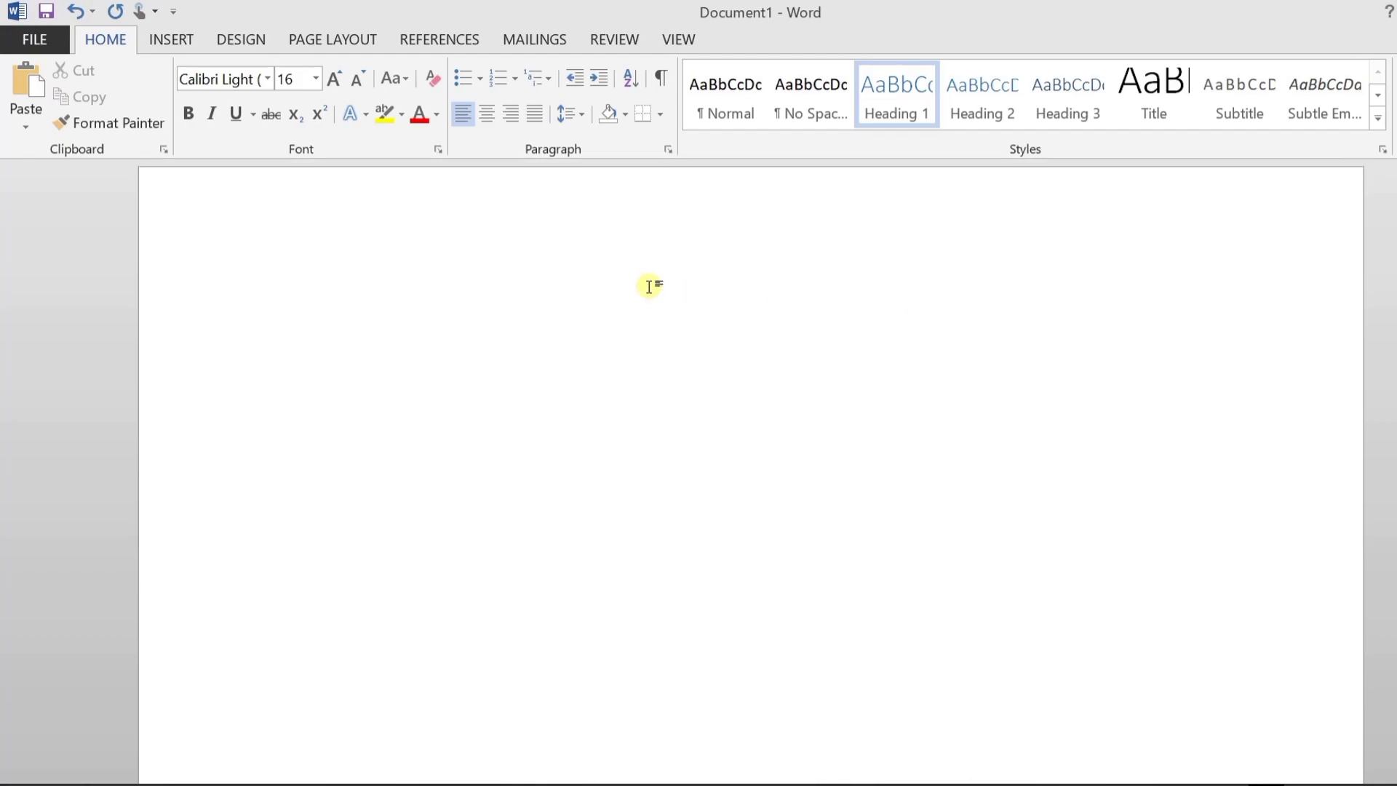
{"action": "left_click", "coordinate": [362, 325]}
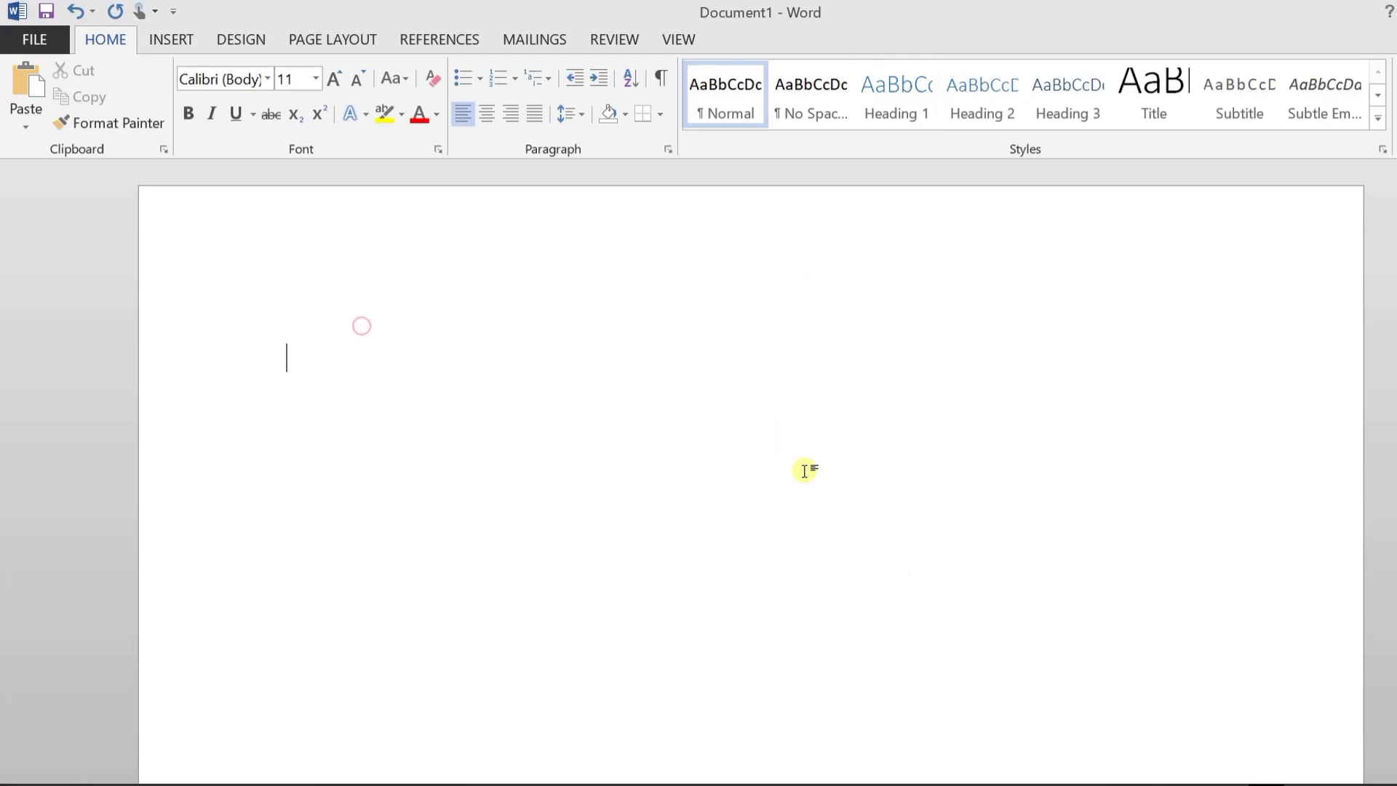
{"action": "left_click", "coordinate": [441, 40]}
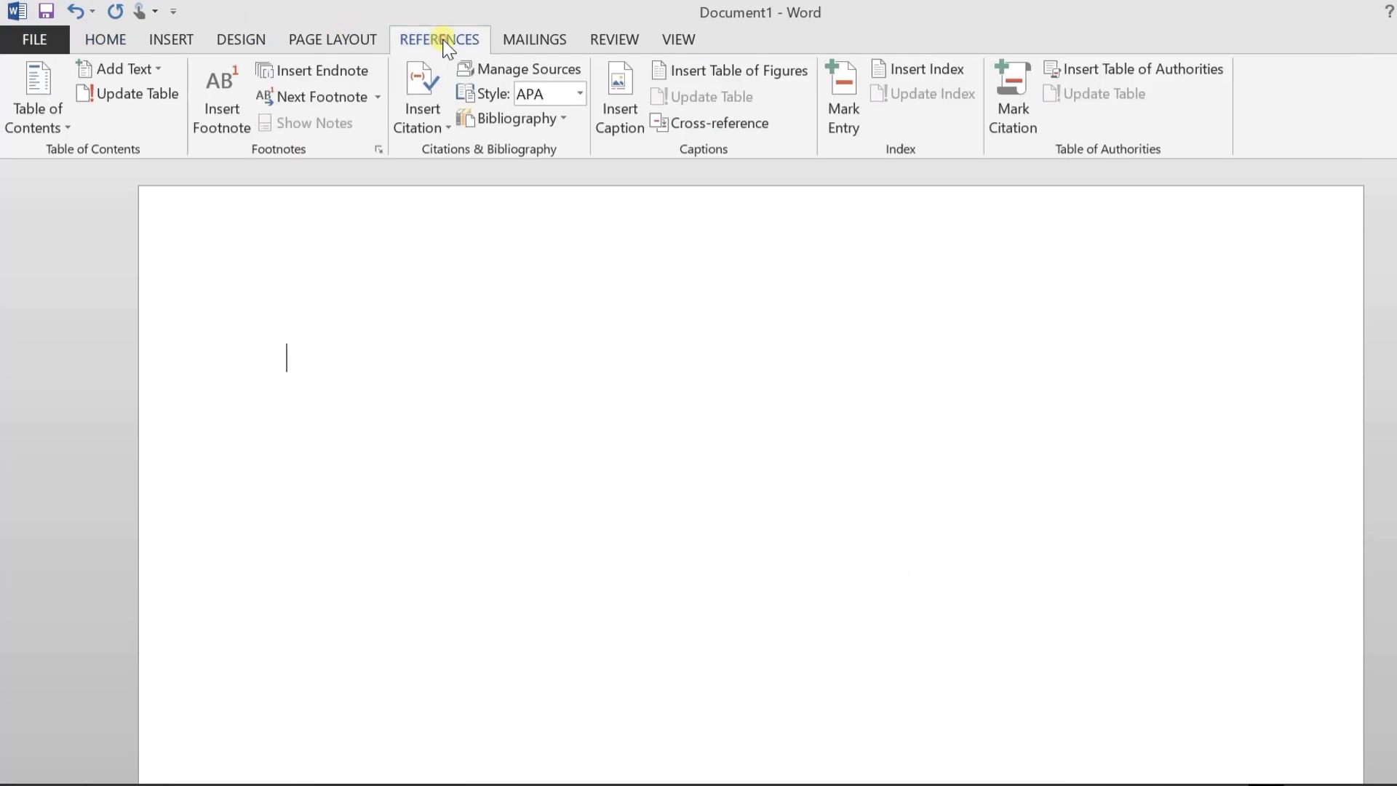
{"action": "left_click", "coordinate": [50, 122]}
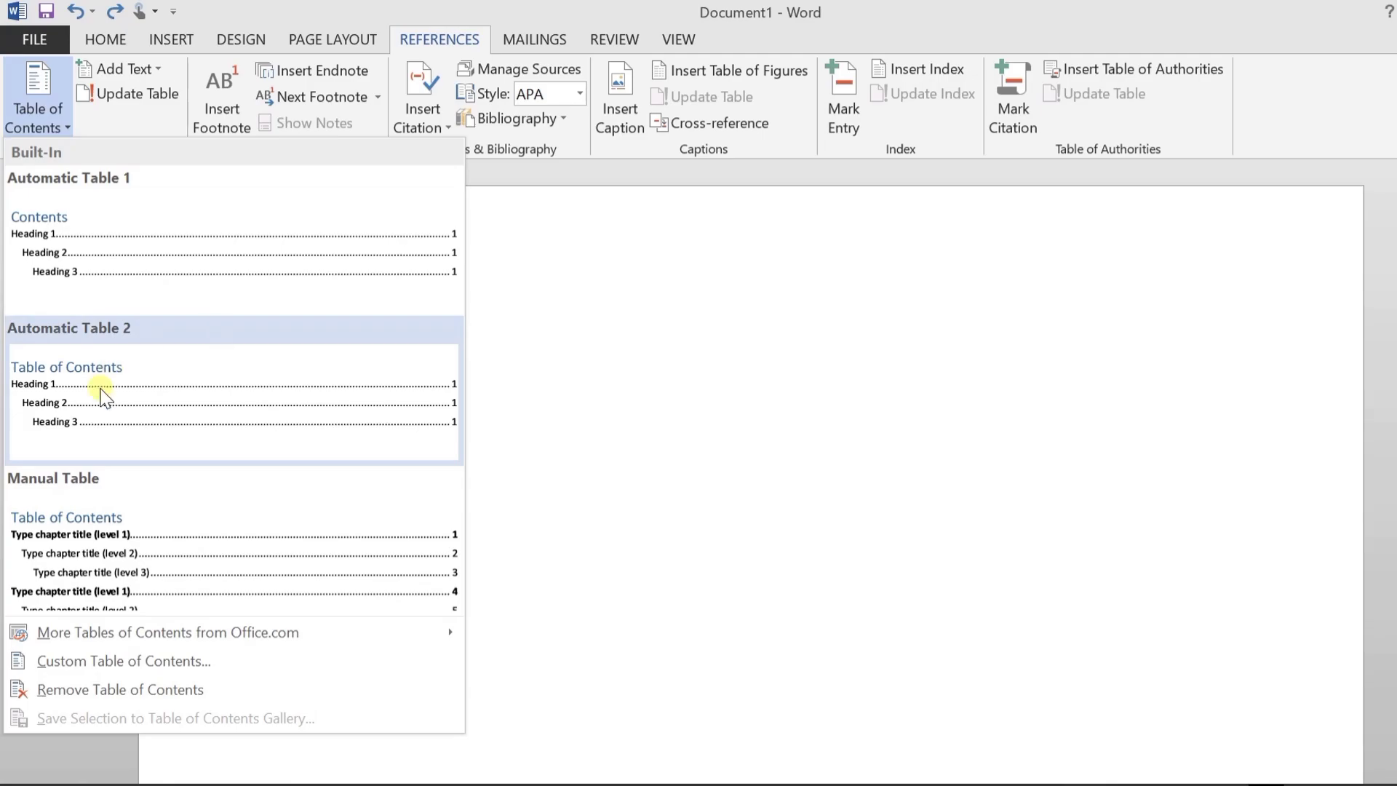
{"action": "left_click", "coordinate": [148, 403]}
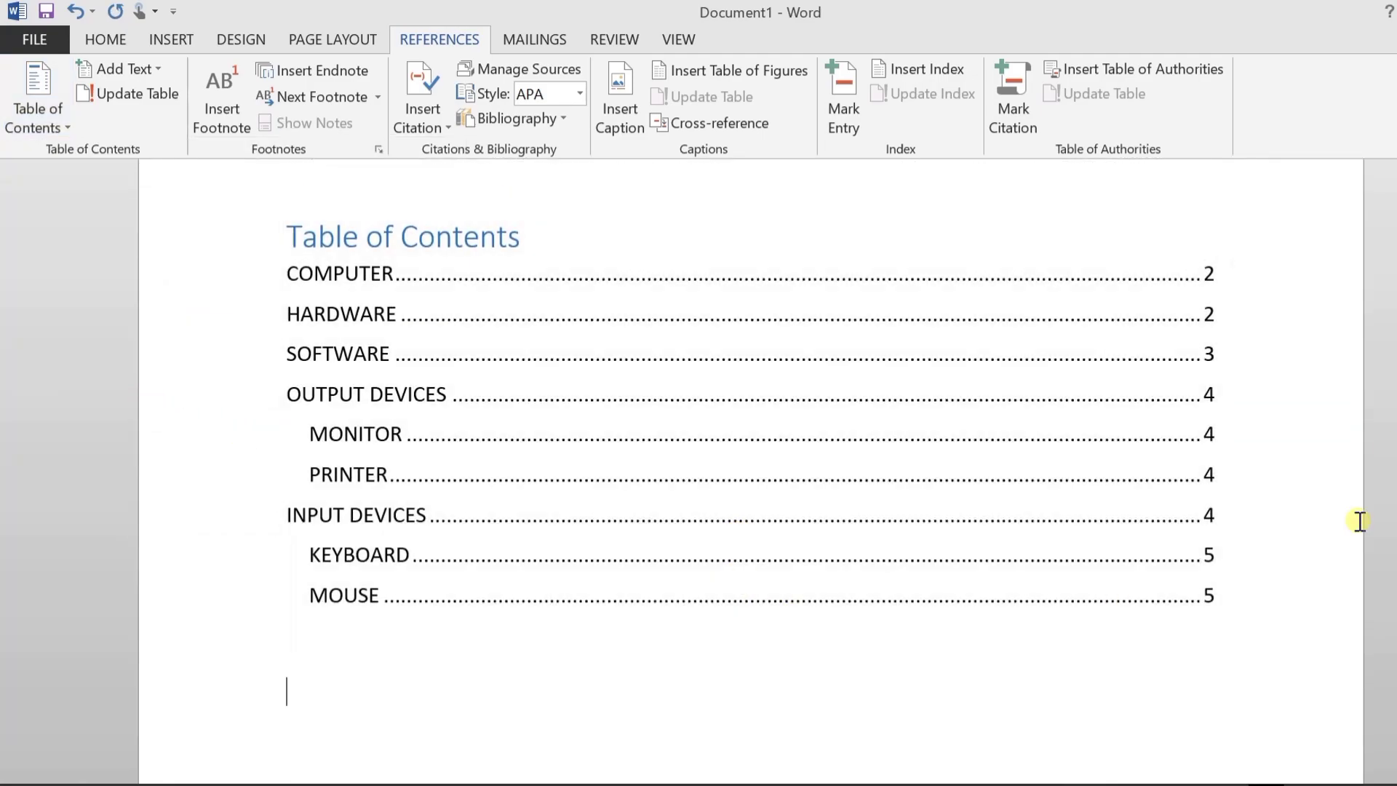
Follow the INPUT DEVICES link in the table of contents to its section, and return to the table
{"action": "scroll", "coordinate": [751, 466], "scroll_direction": "up", "scroll_amount": 1}
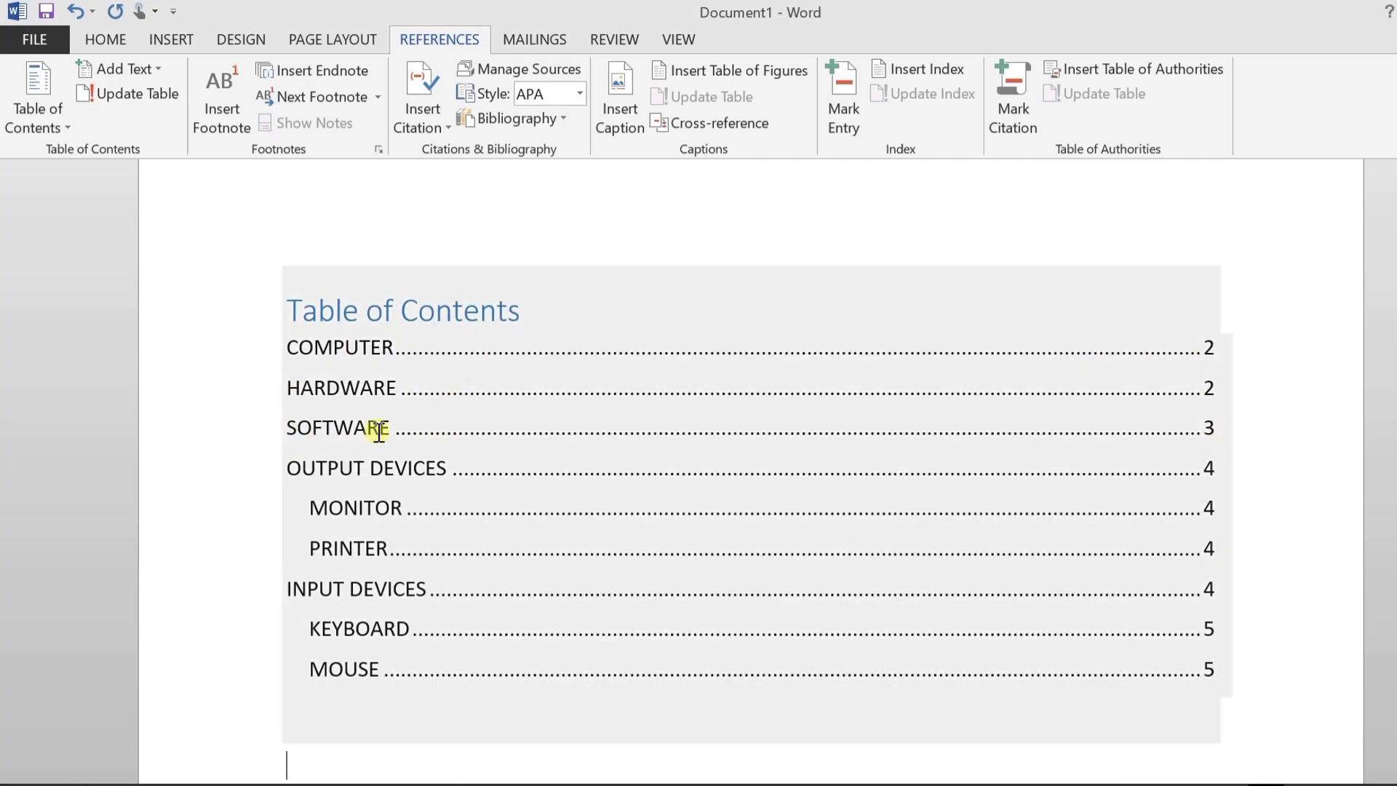
{"action": "scroll", "coordinate": [367, 467], "scroll_direction": "down", "scroll_amount": 1}
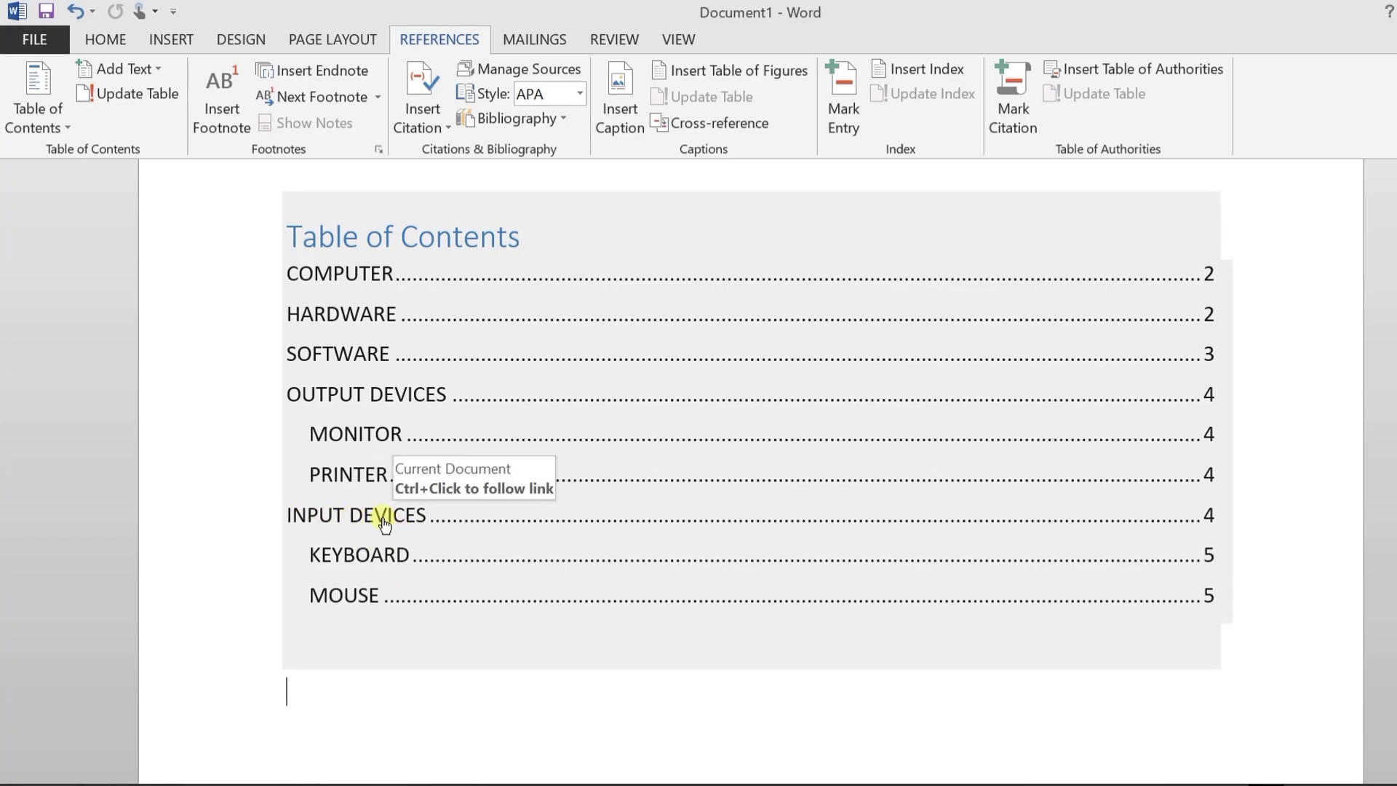
{"action": "left_click", "coordinate": [385, 519], "text": "ctrl"}
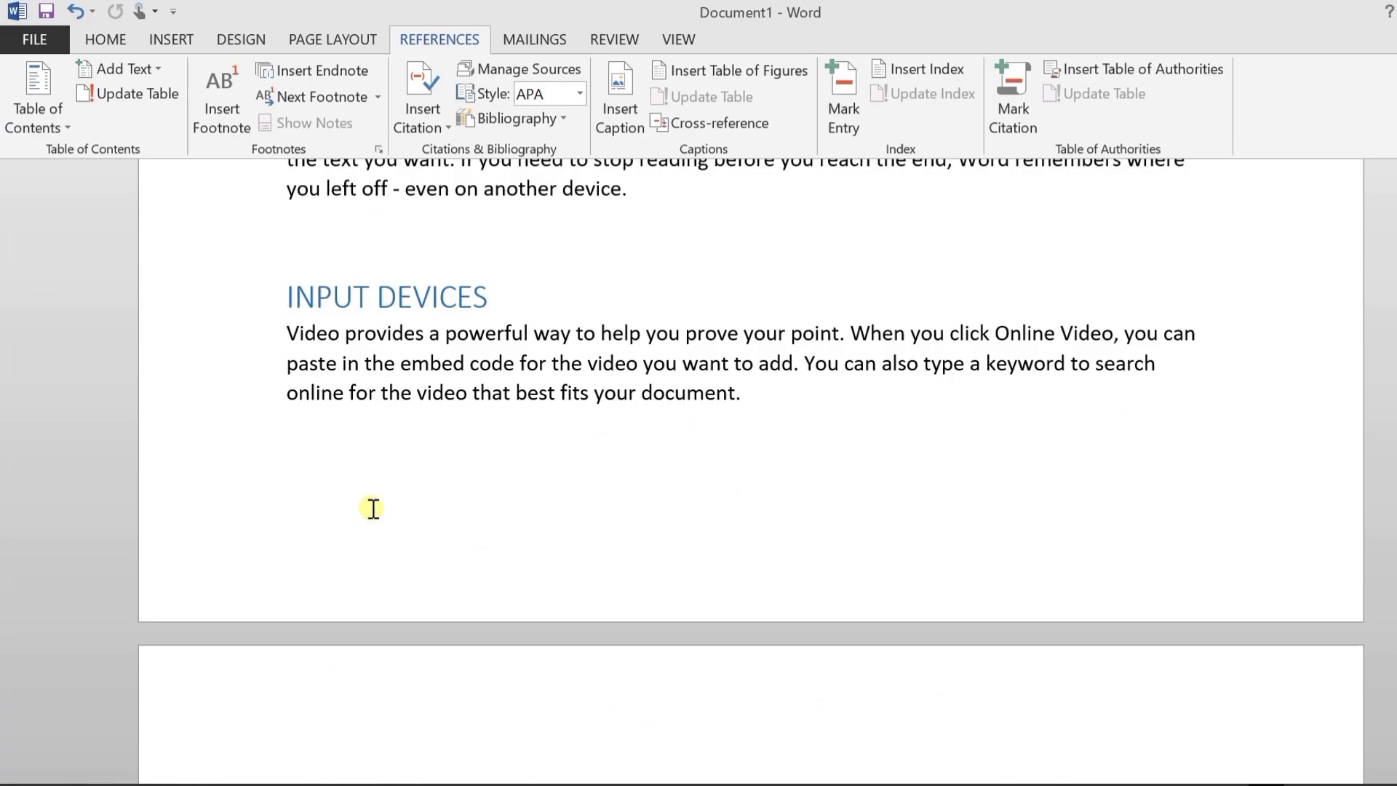
{"action": "scroll", "coordinate": [455, 515], "scroll_direction": "up", "scroll_amount": 15}
{"action": "scroll", "coordinate": [455, 516], "scroll_direction": "up", "scroll_amount": 15}
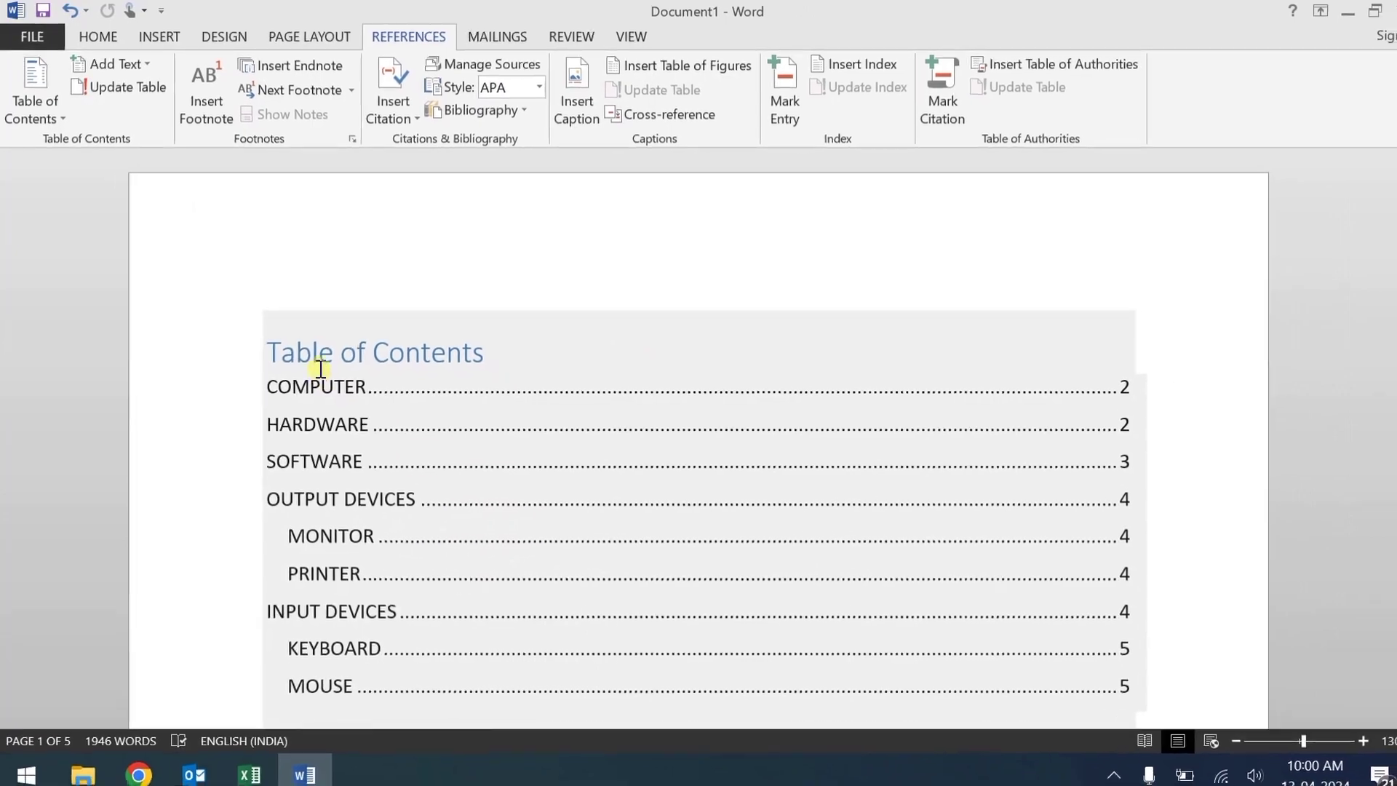
Generate sample paragraphs at the end of the document with =RAND()
{"action": "scroll", "coordinate": [907, 477], "scroll_direction": "down", "scroll_amount": 15}
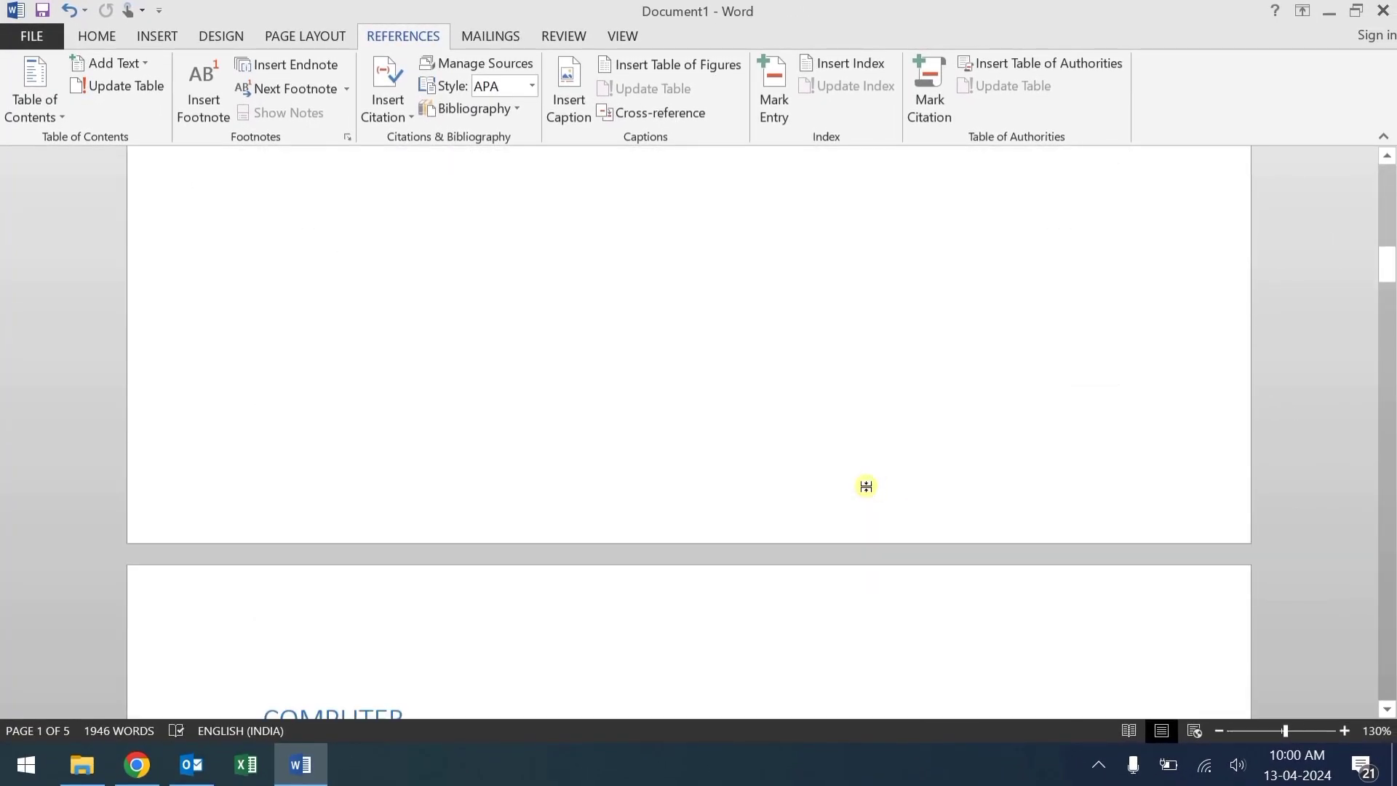
{"action": "scroll", "coordinate": [867, 488], "scroll_direction": "down", "scroll_amount": 15}
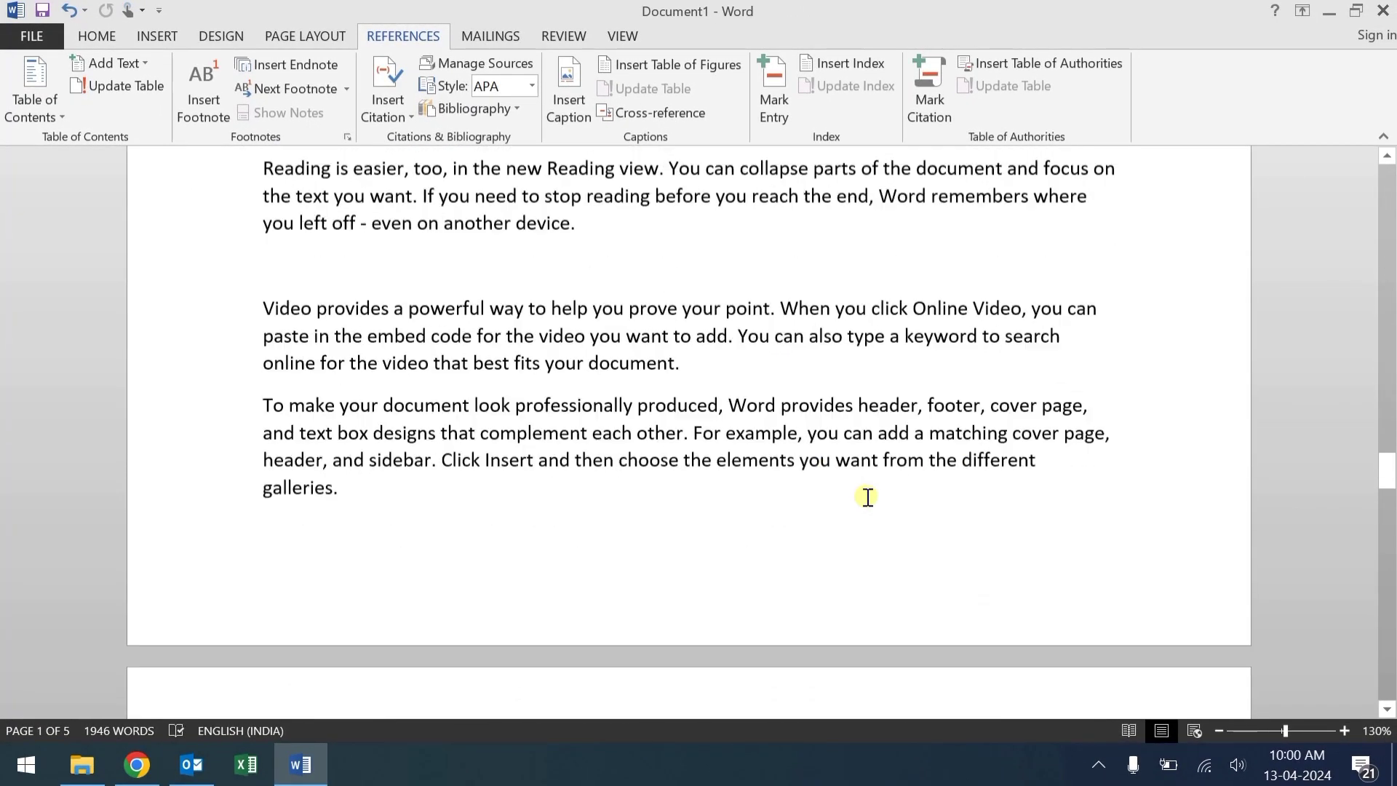
{"action": "scroll", "coordinate": [868, 499], "scroll_direction": "down", "scroll_amount": 15}
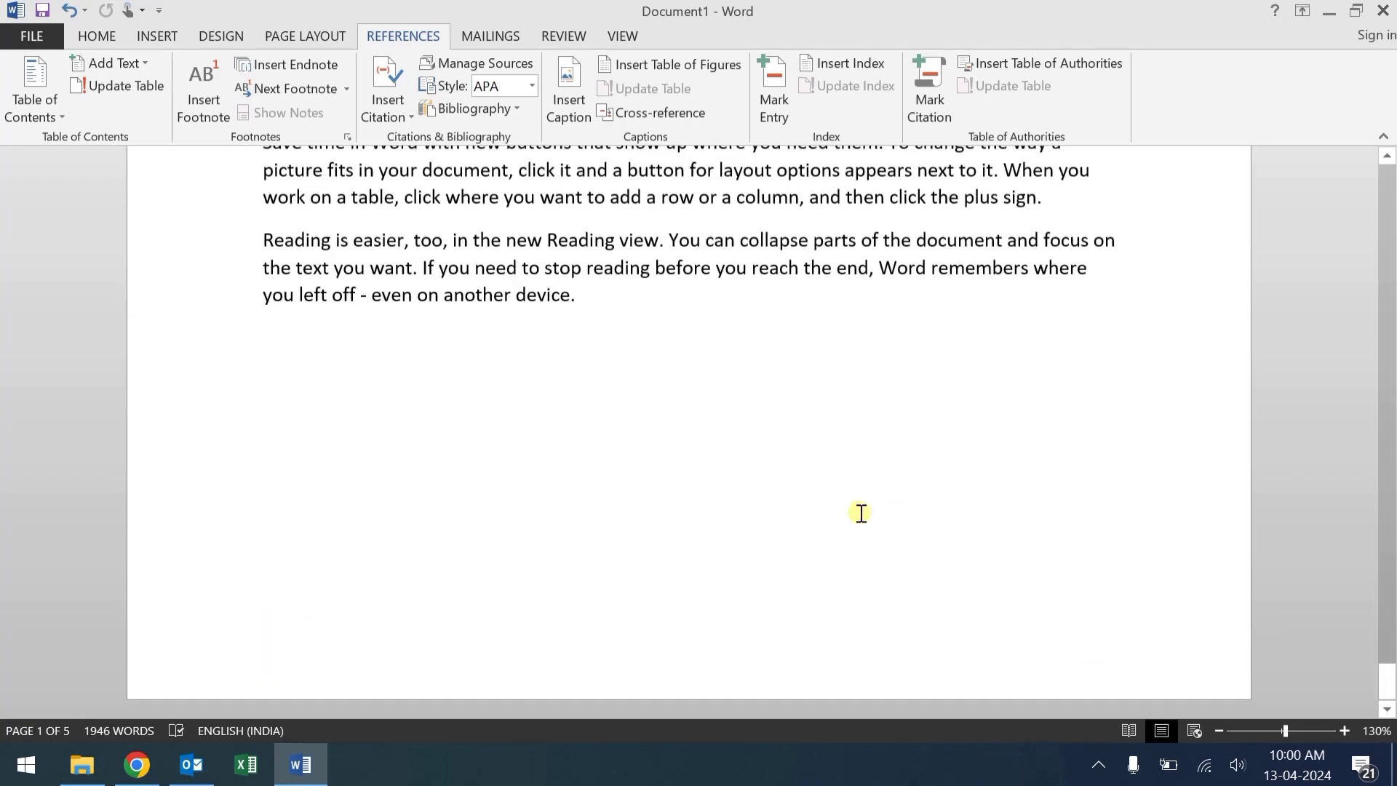
{"action": "left_click", "coordinate": [822, 486]}
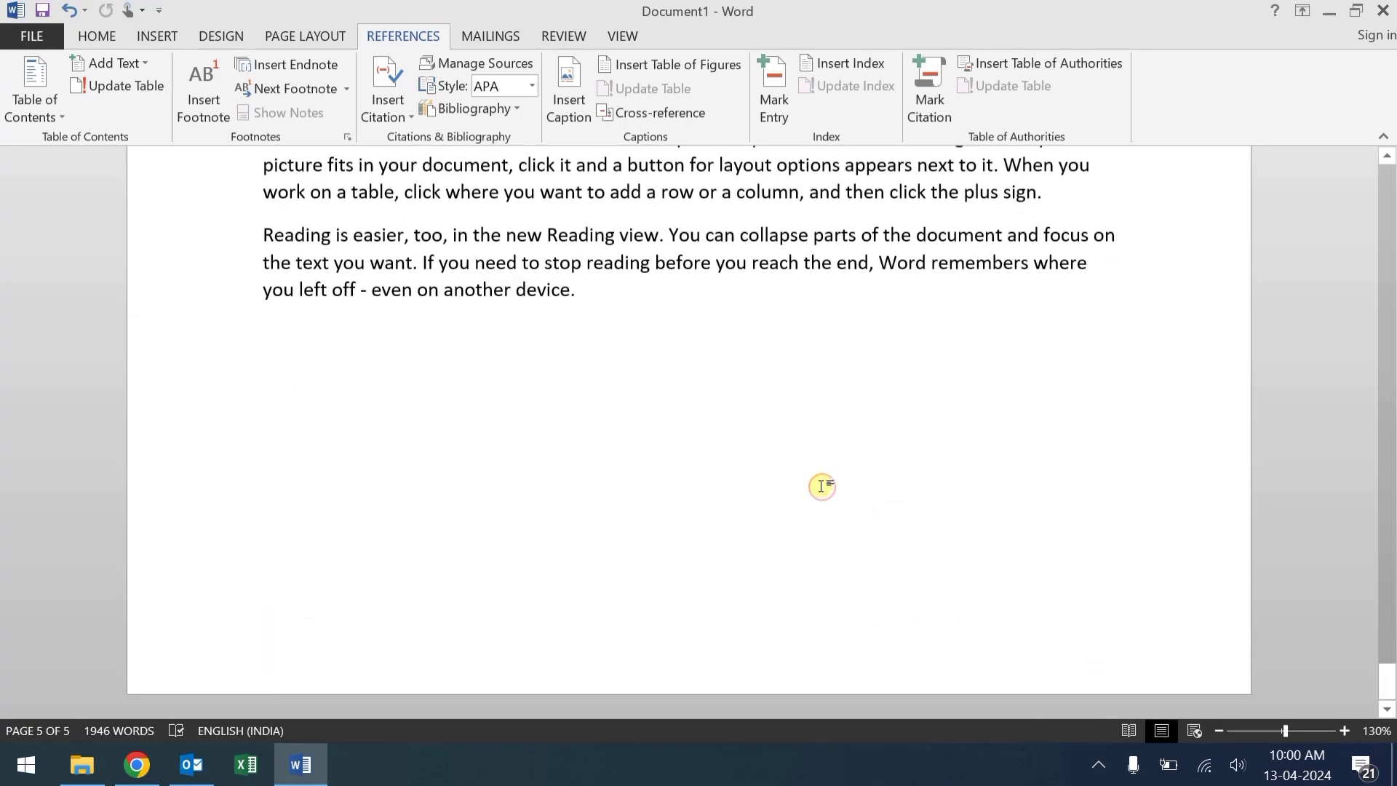
{"action": "type", "text": "="}
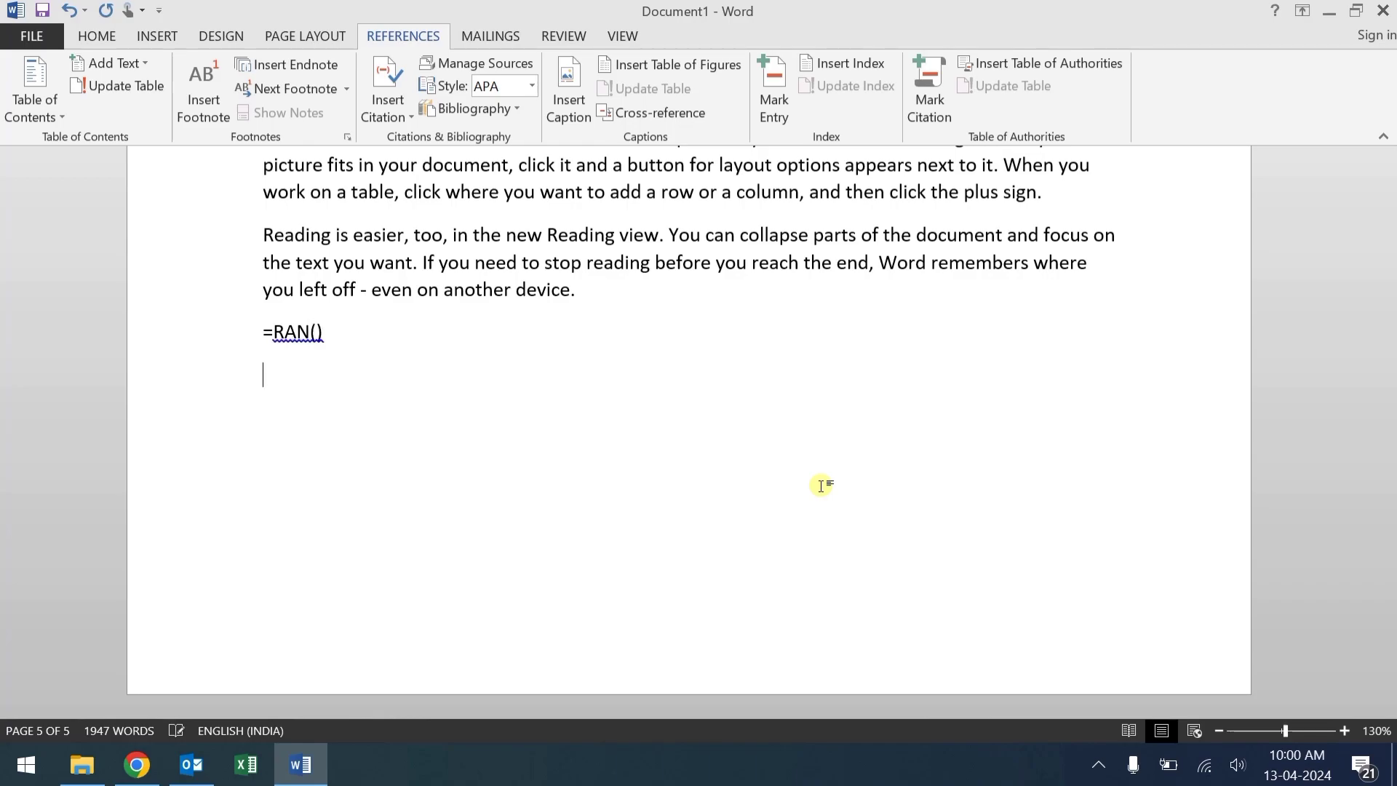
{"action": "type", "text": "RAND()"}
{"action": "key", "text": "Return"}
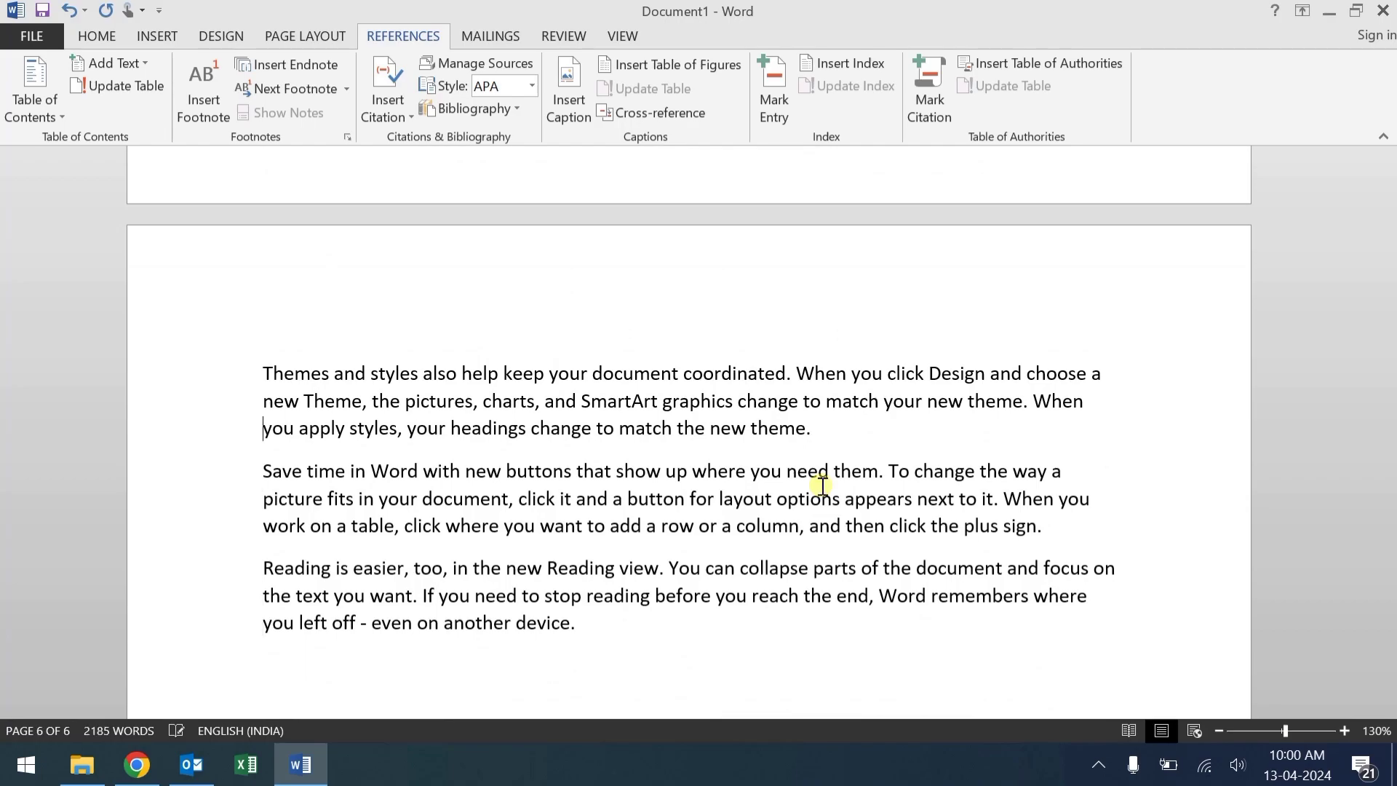
Add the title NETWORKING on its own line above the "Themes and styles" paragraph on the last page
{"action": "left_click", "coordinate": [266, 372]}
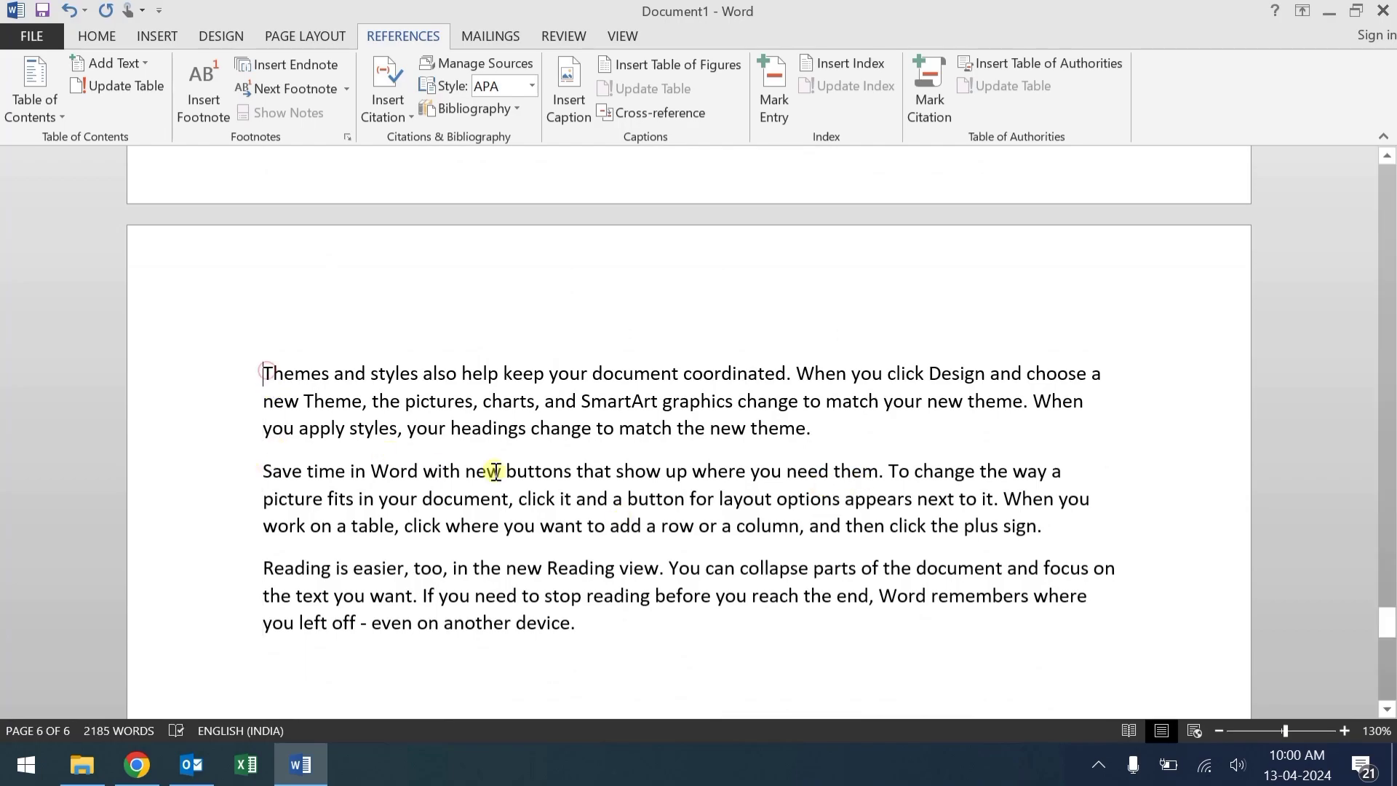
{"action": "type", "text": "NETWORKI"}
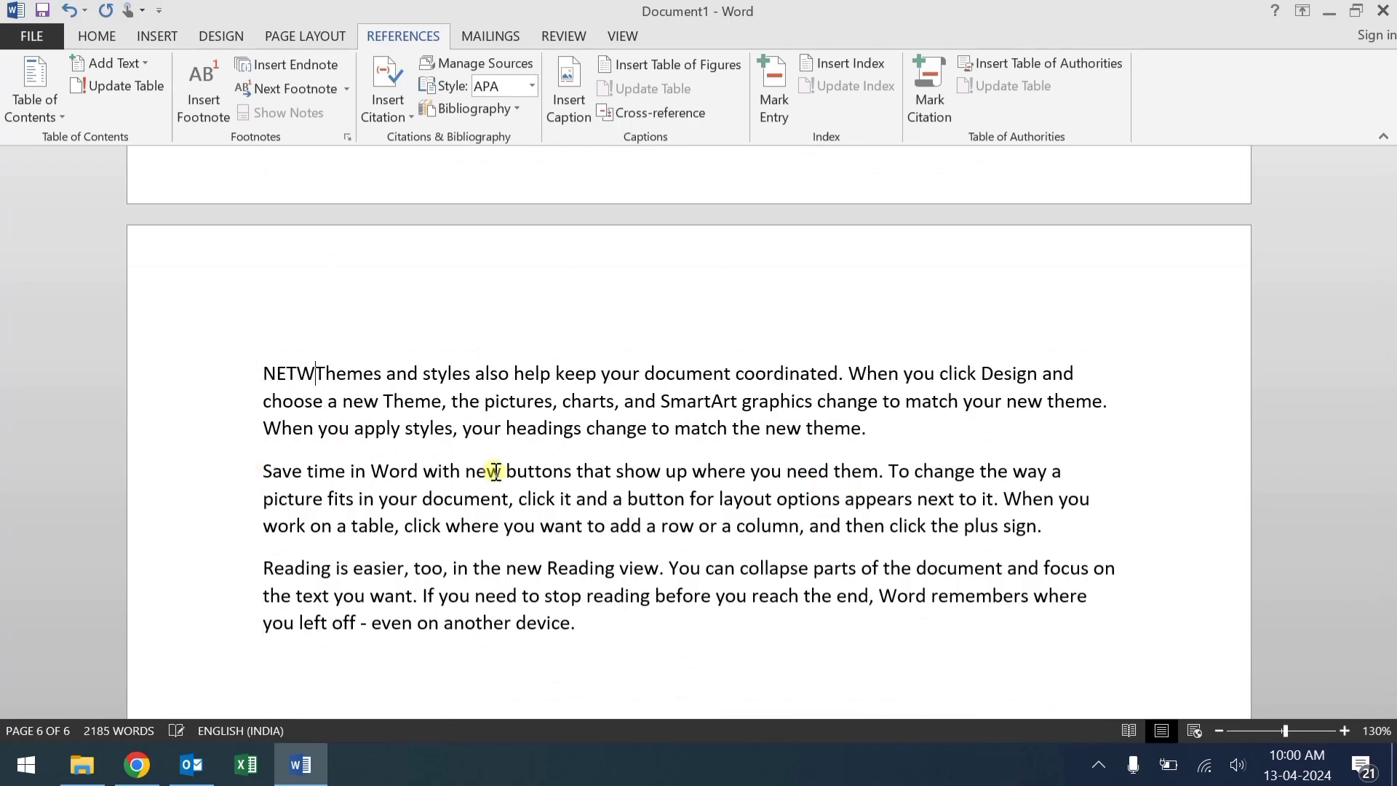
{"action": "type", "text": "NG"}
{"action": "key", "text": "Return"}
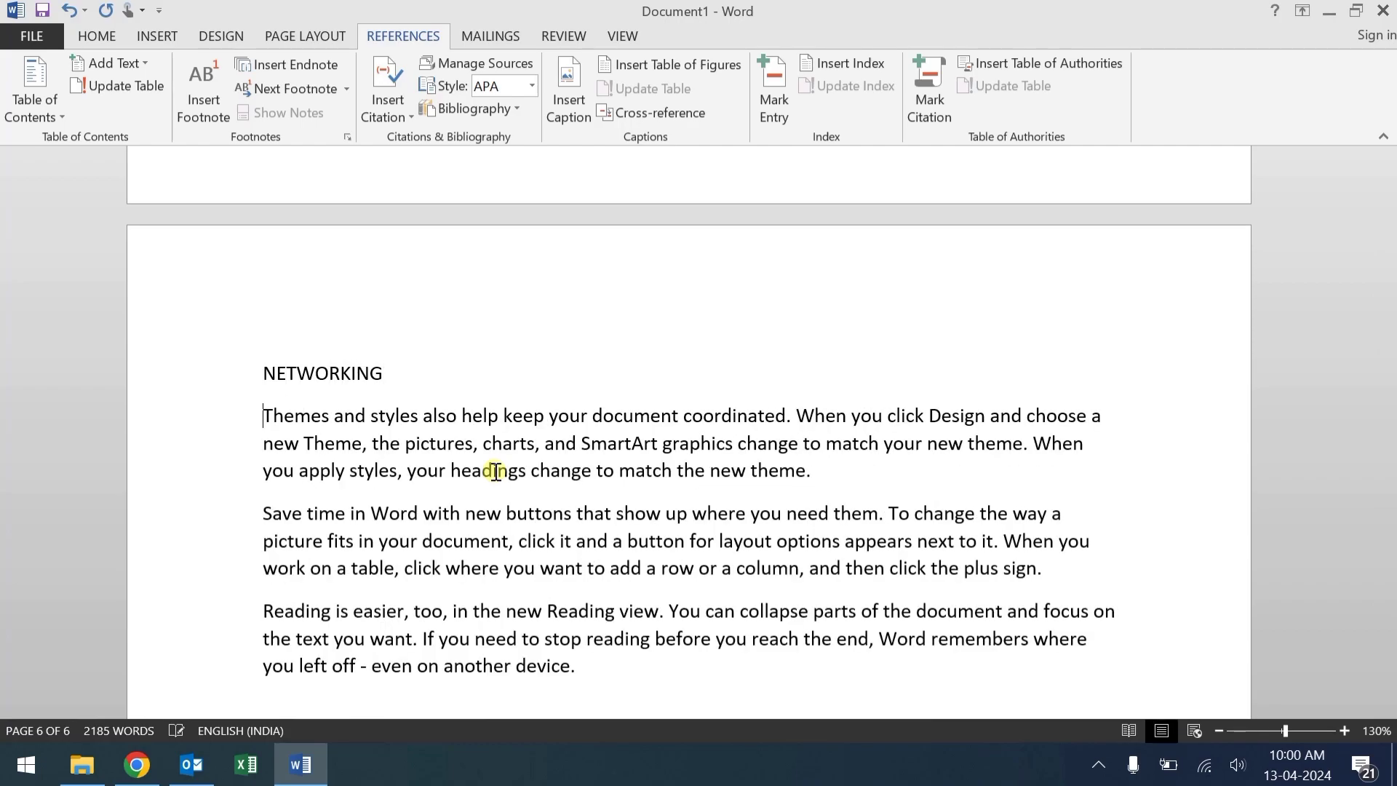
Mark the NETWORKING title as a Level 1 entry for the table of contents
{"action": "left_click", "coordinate": [336, 369]}
{"action": "left_click", "coordinate": [115, 63]}
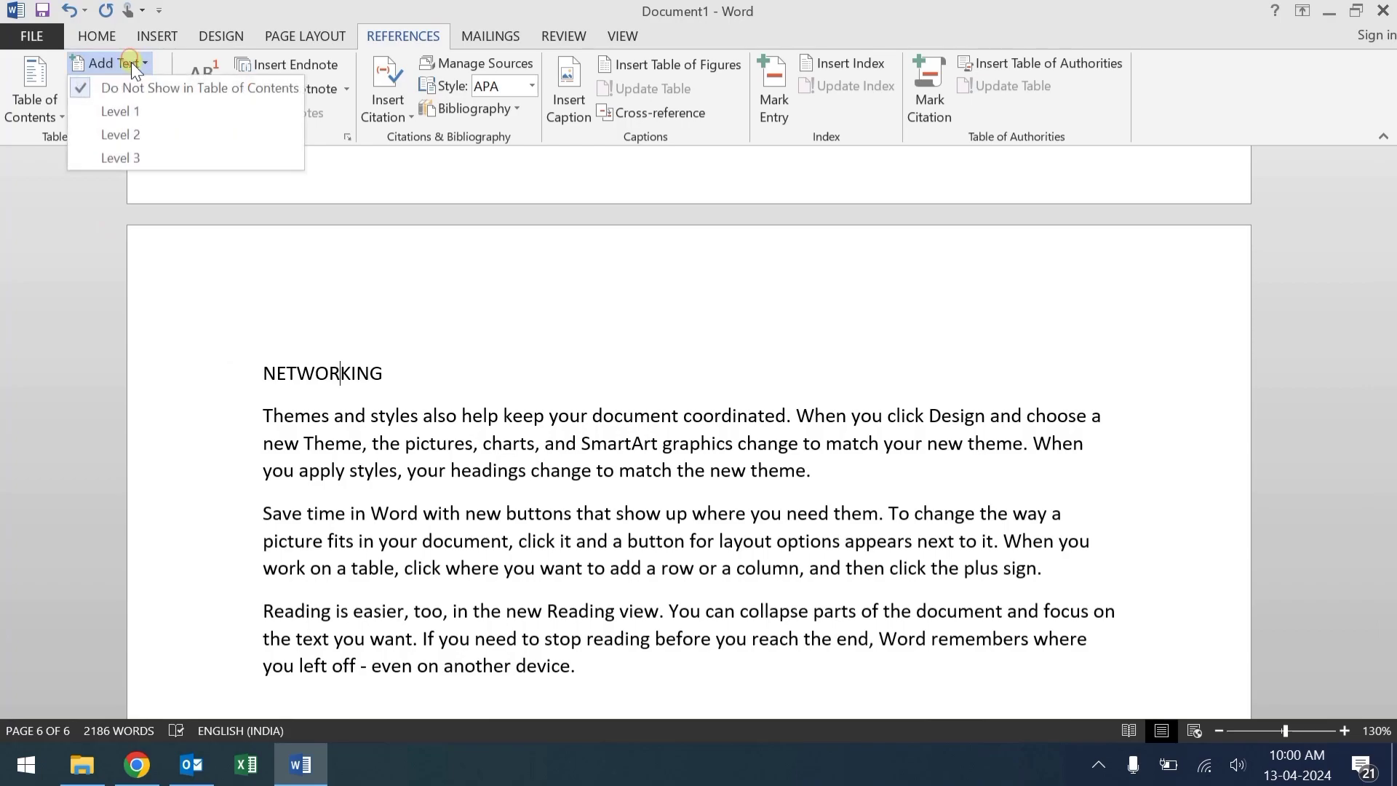
{"action": "left_click", "coordinate": [139, 111]}
{"action": "left_click", "coordinate": [478, 377]}
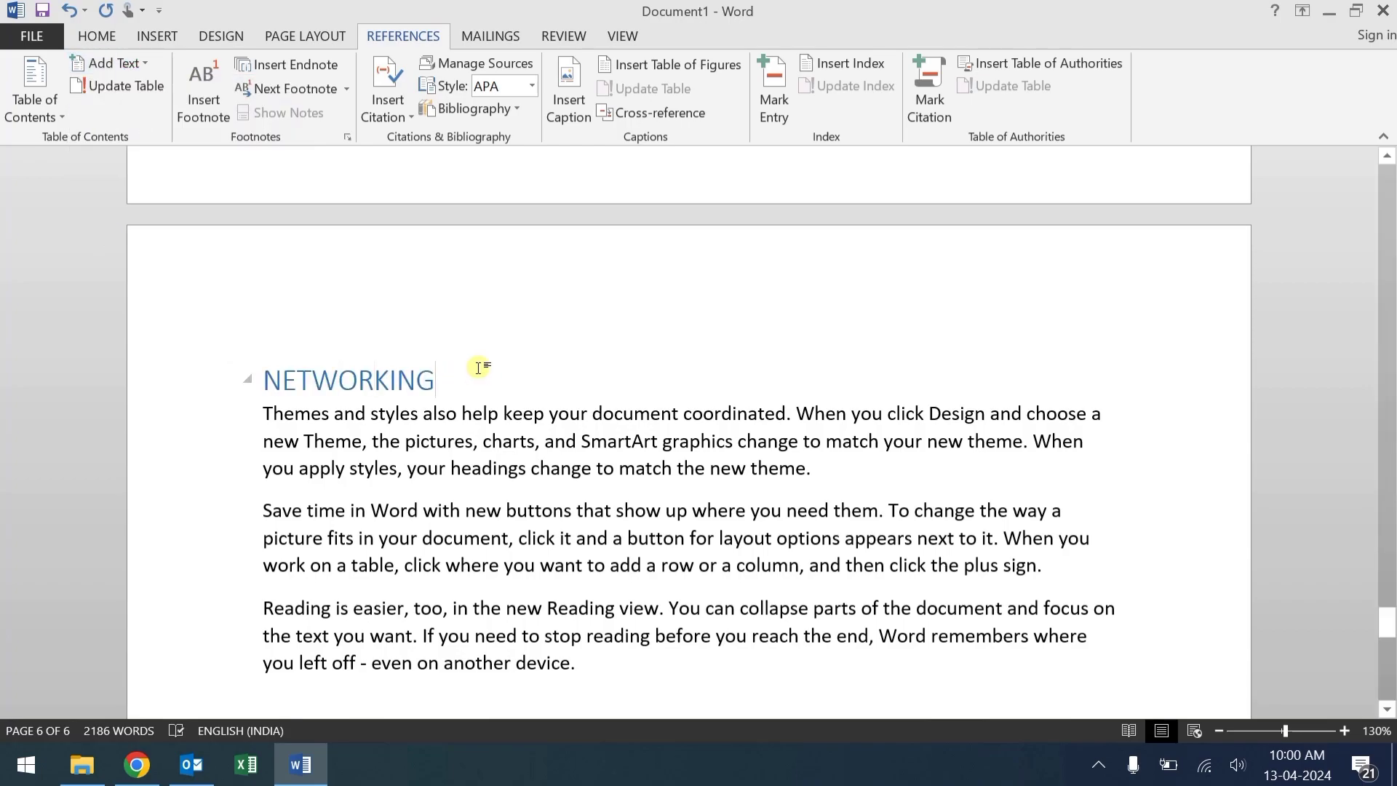
Update the entire table of contents to include the new heading, and follow its NETWORKING link to the section
{"action": "scroll", "coordinate": [479, 367], "scroll_direction": "up", "scroll_amount": 15}
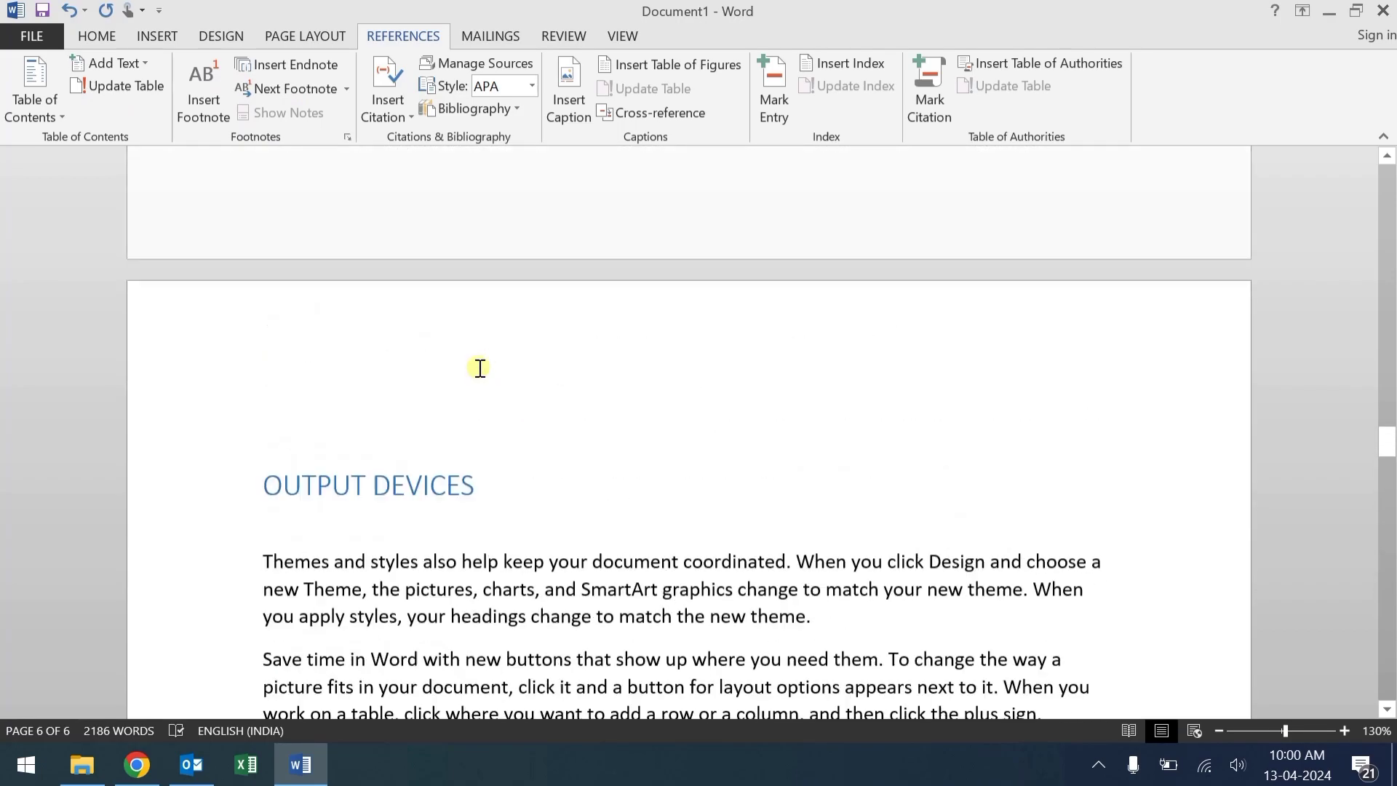
{"action": "scroll", "coordinate": [480, 368], "scroll_direction": "up", "scroll_amount": 15}
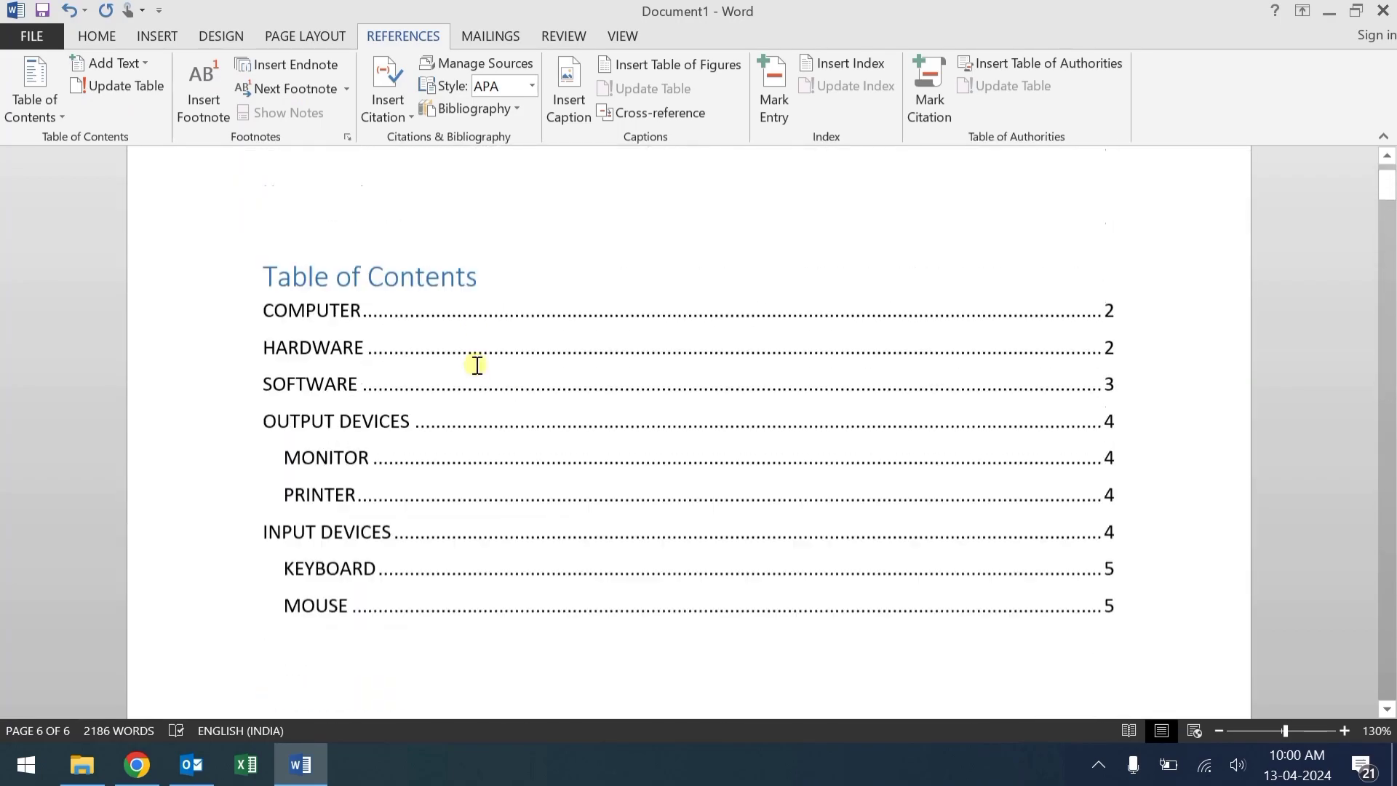
{"action": "left_click", "coordinate": [504, 378]}
{"action": "scroll", "coordinate": [525, 386], "scroll_direction": "down", "scroll_amount": 3}
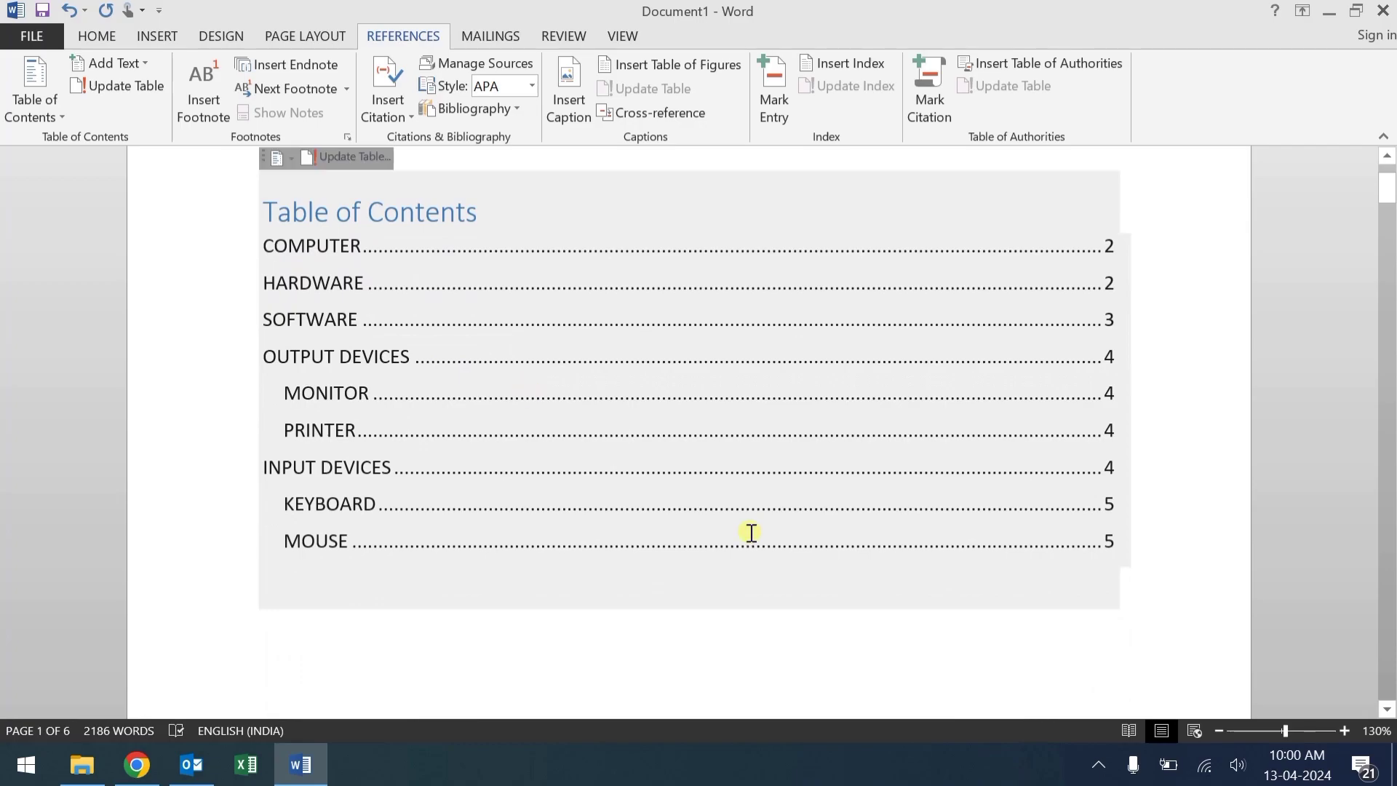
{"action": "scroll", "coordinate": [543, 669], "scroll_direction": "up", "scroll_amount": 2}
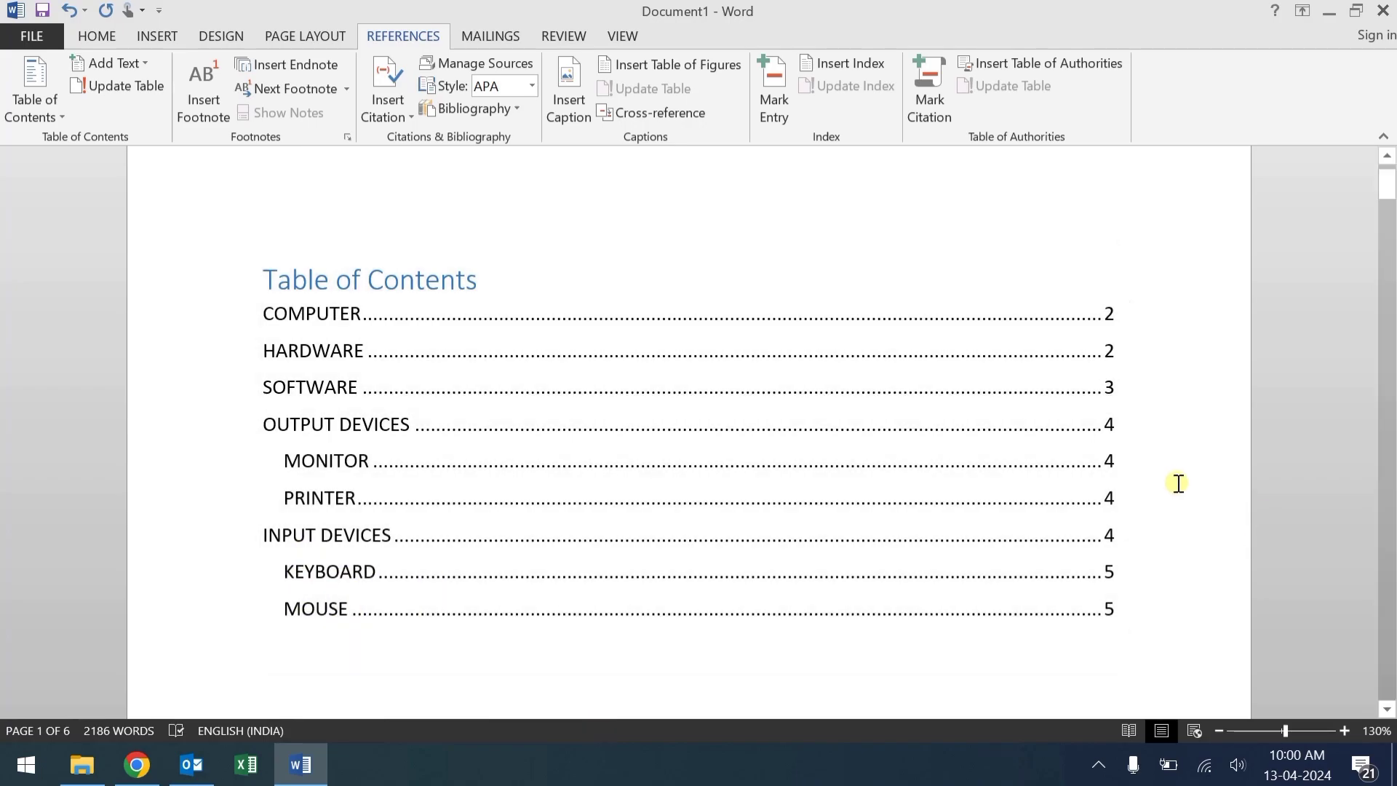
{"action": "scroll", "coordinate": [1178, 478], "scroll_direction": "down", "scroll_amount": 1}
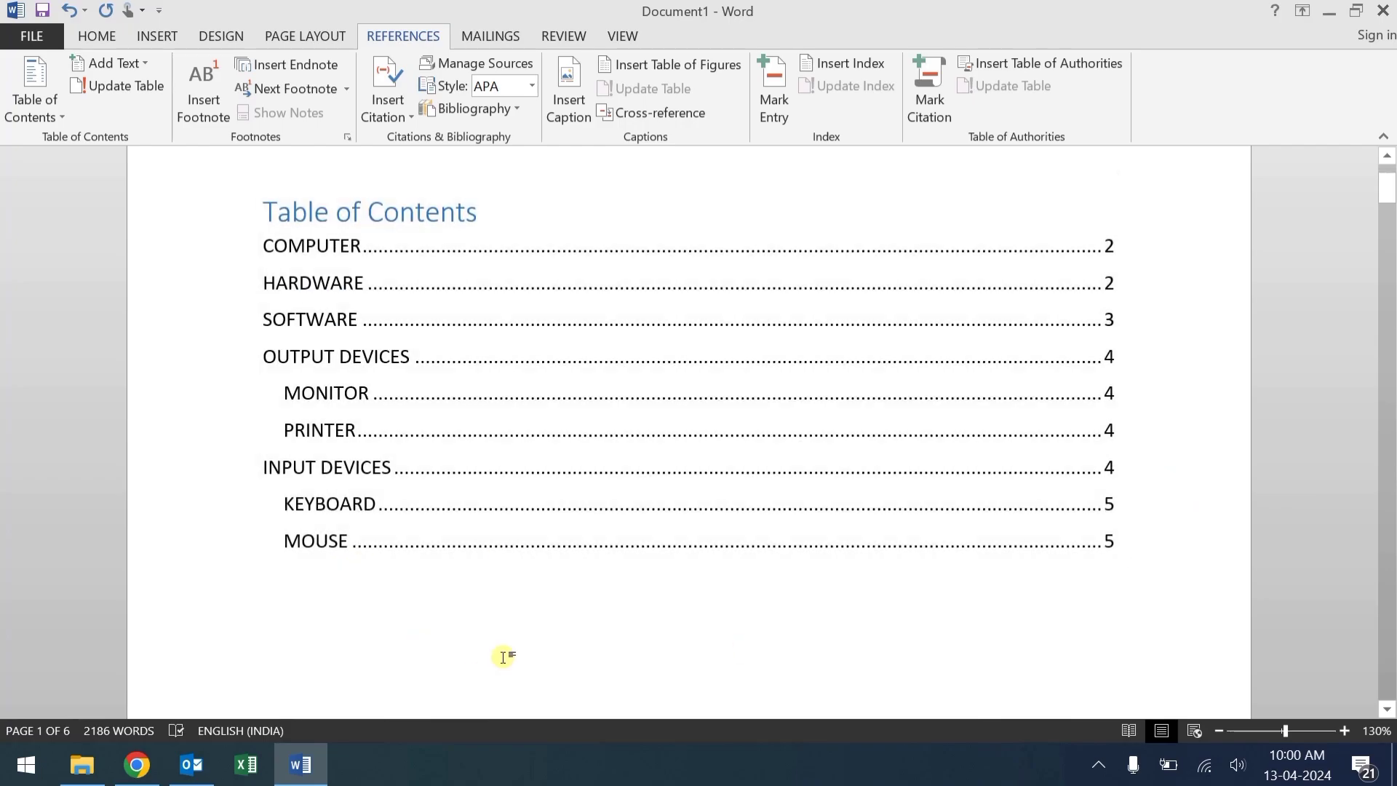
{"action": "left_click", "coordinate": [111, 86]}
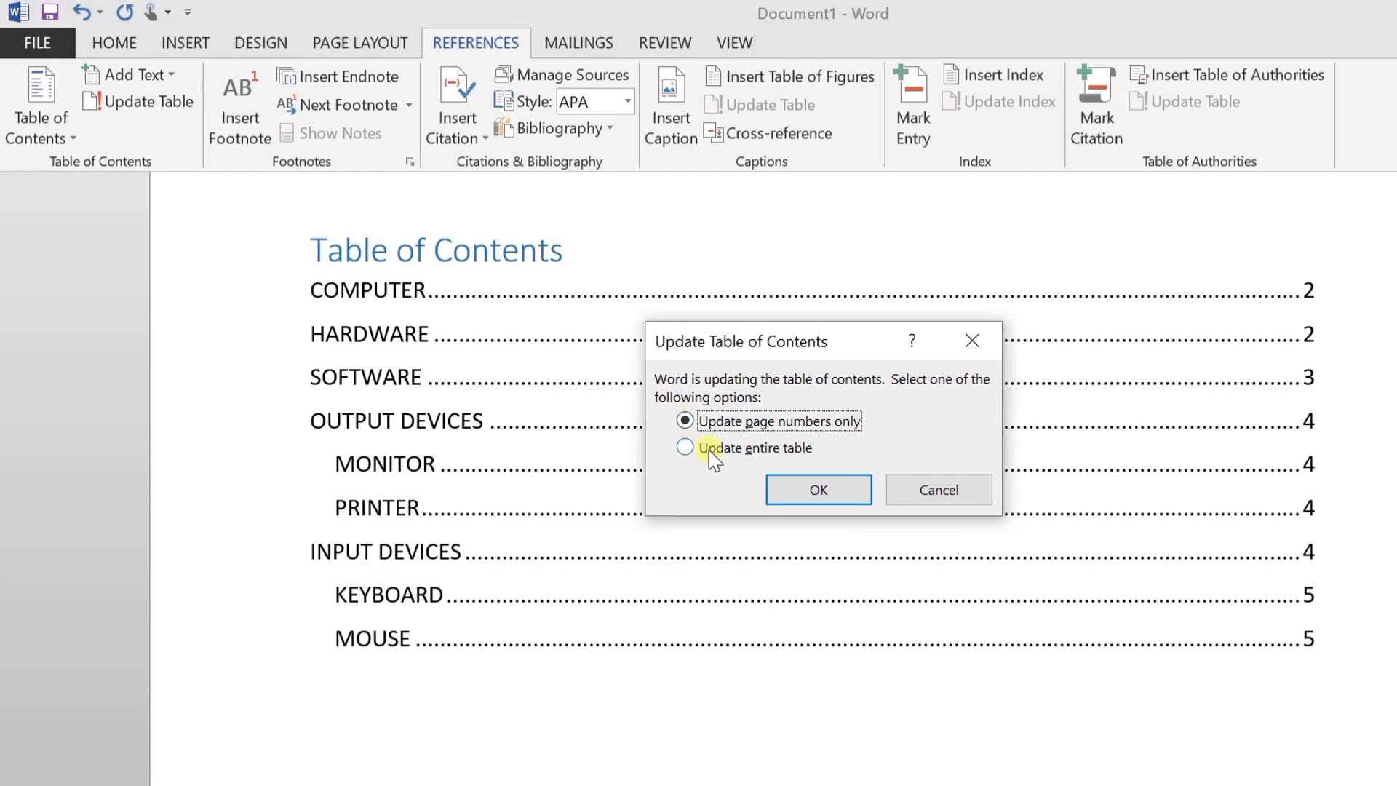
{"action": "left_click", "coordinate": [700, 449]}
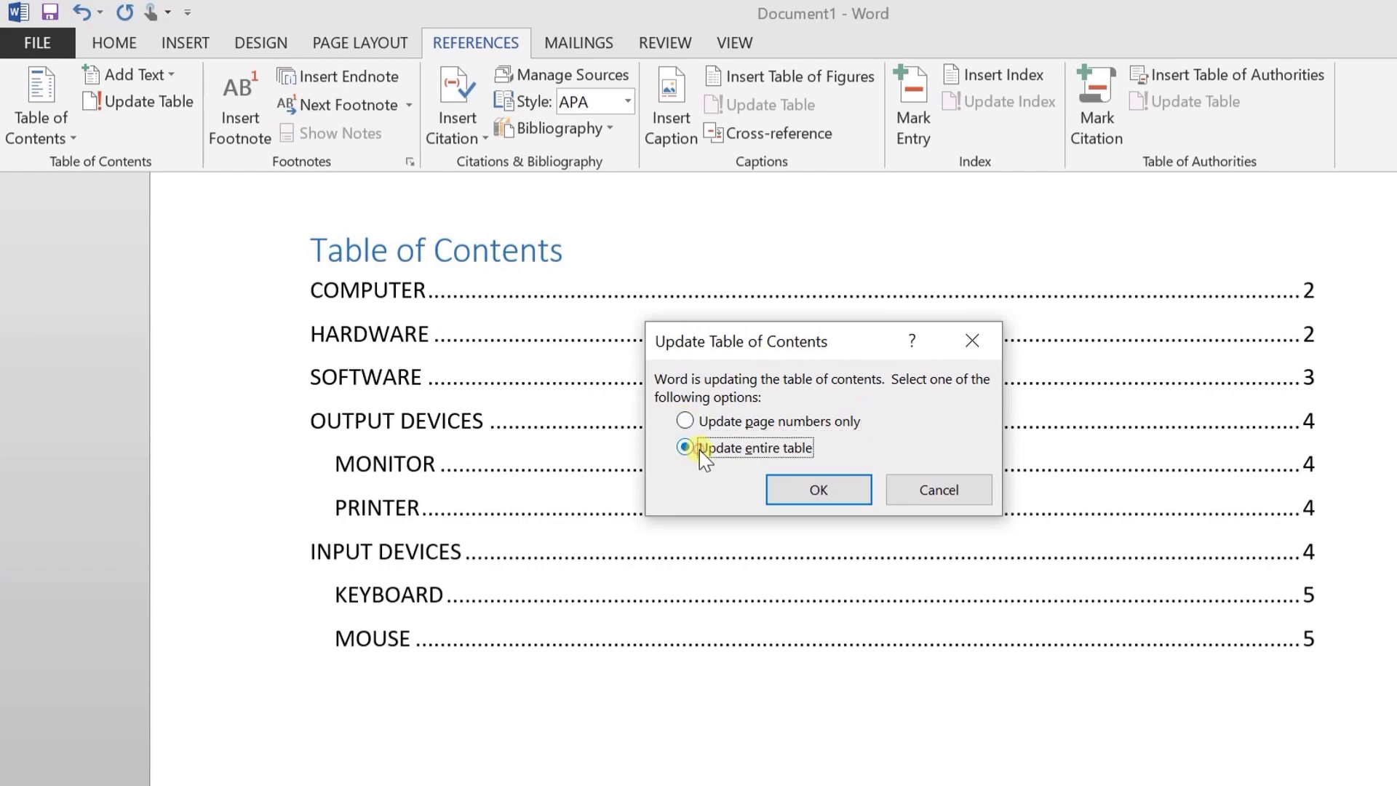
{"action": "left_click", "coordinate": [811, 494]}
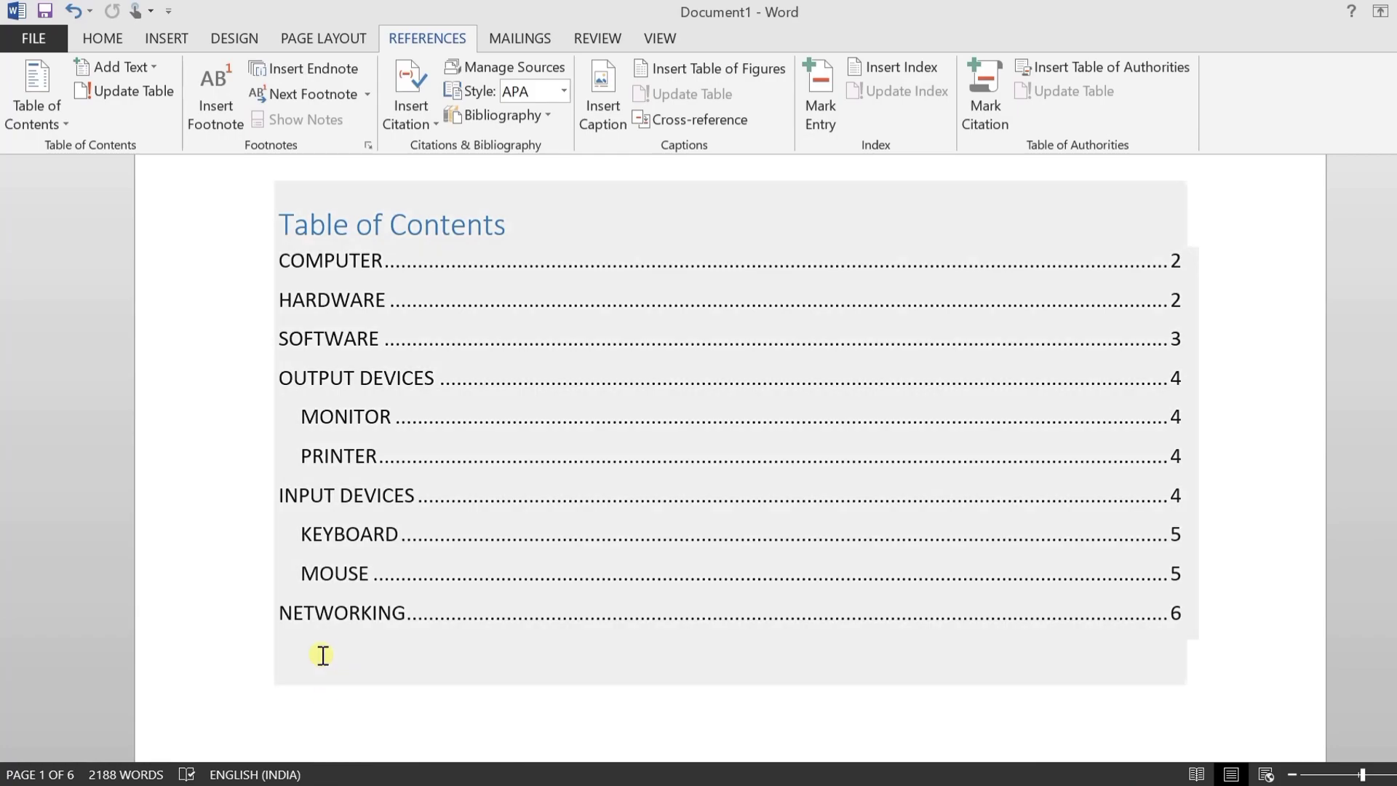
{"action": "left_click", "coordinate": [319, 613], "text": "ctrl"}
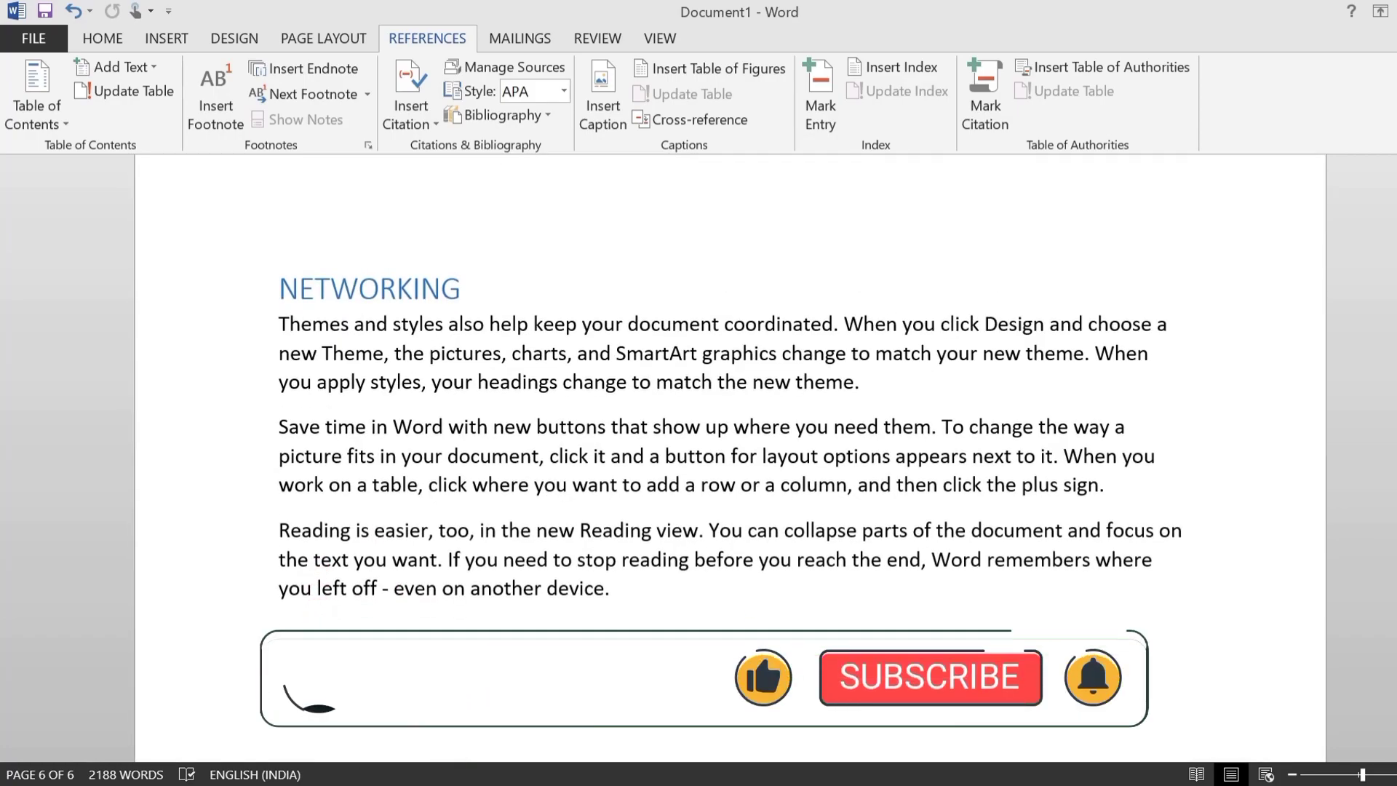